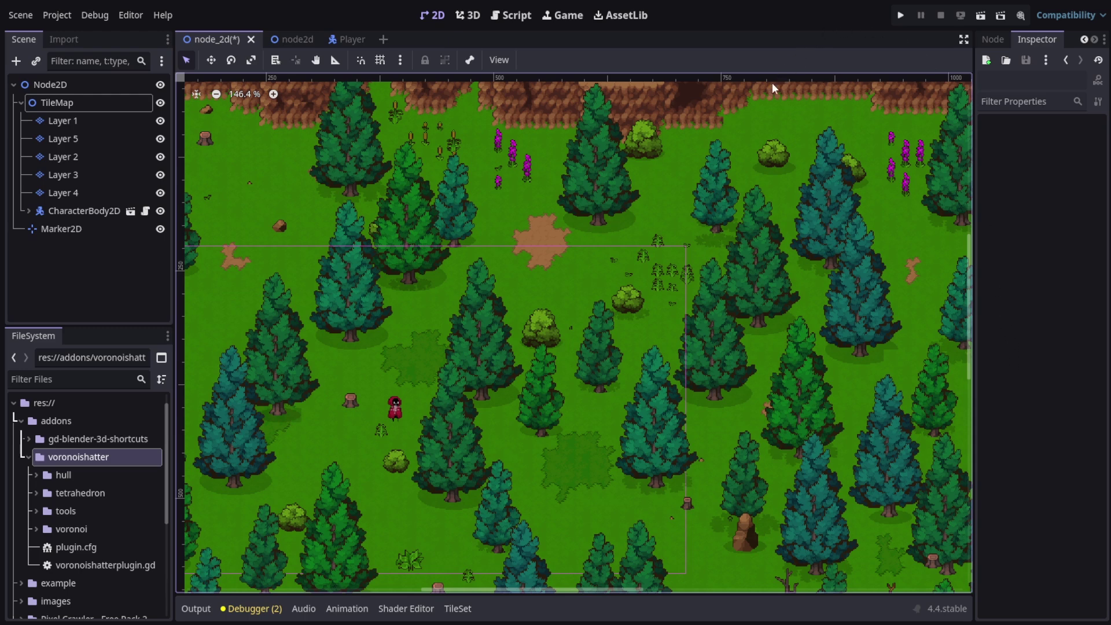
- Place the CharacterBody2D player beside the bush, then save and run the current scene
scroll(484, 405, up, 8)
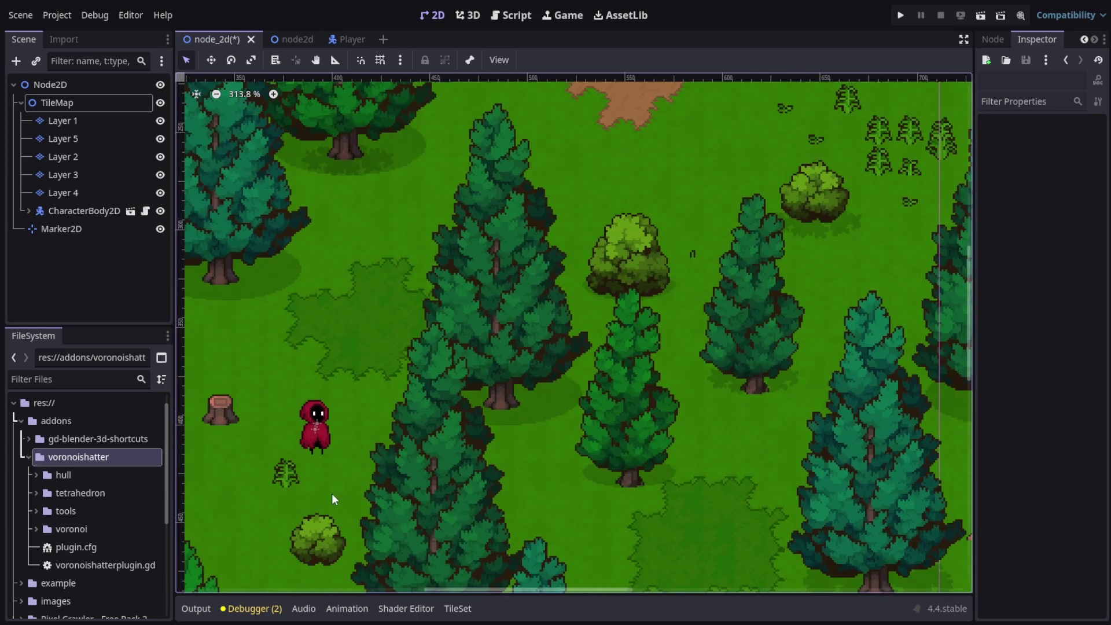
click(84, 211)
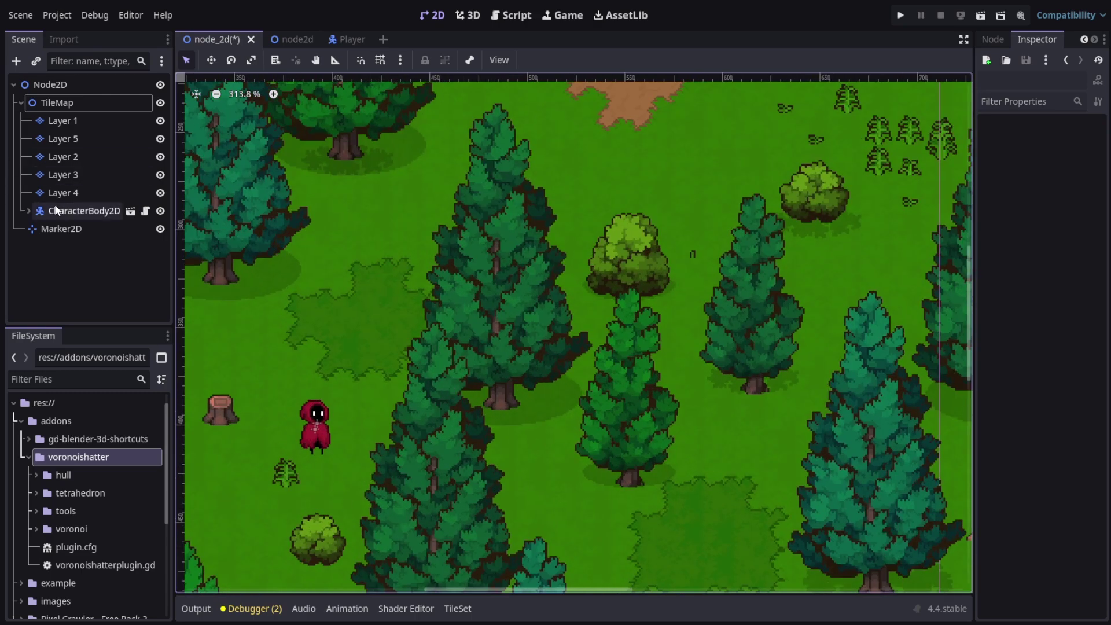
click(408, 412)
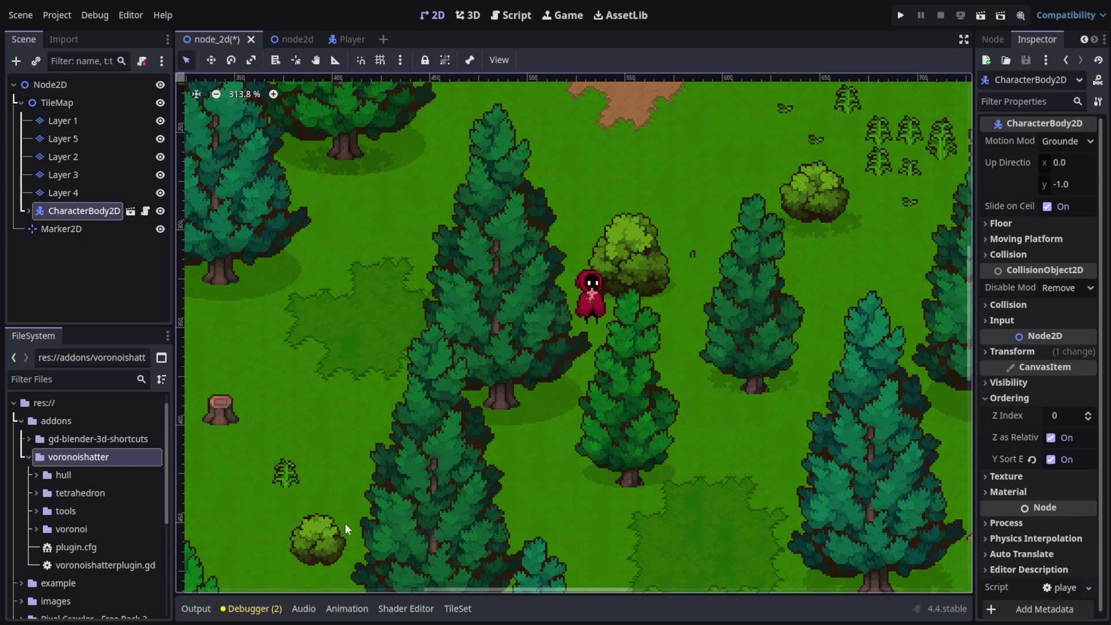
click(986, 15)
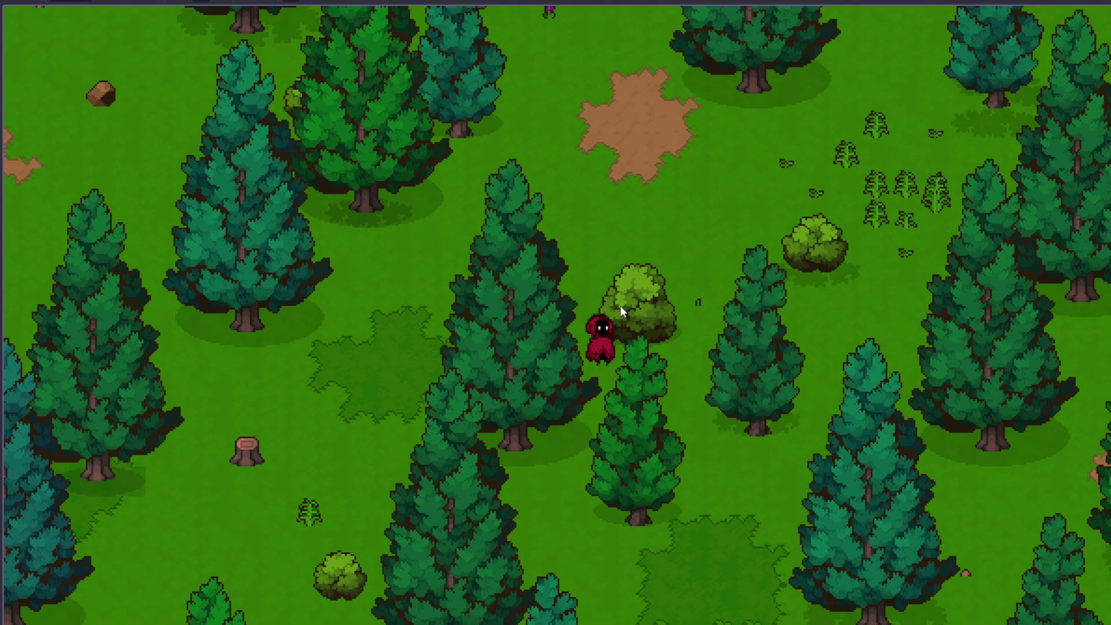
- Walk the character up behind a pine, back out, then left behind another pine
key(Up)
key(Right)
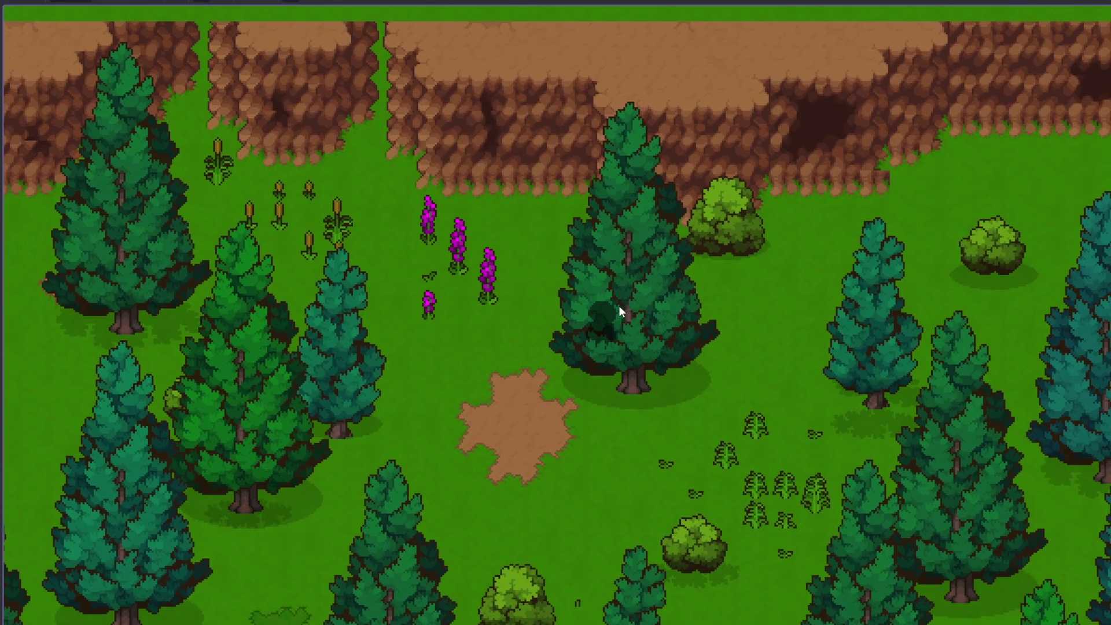
key(Down)
key(Up)
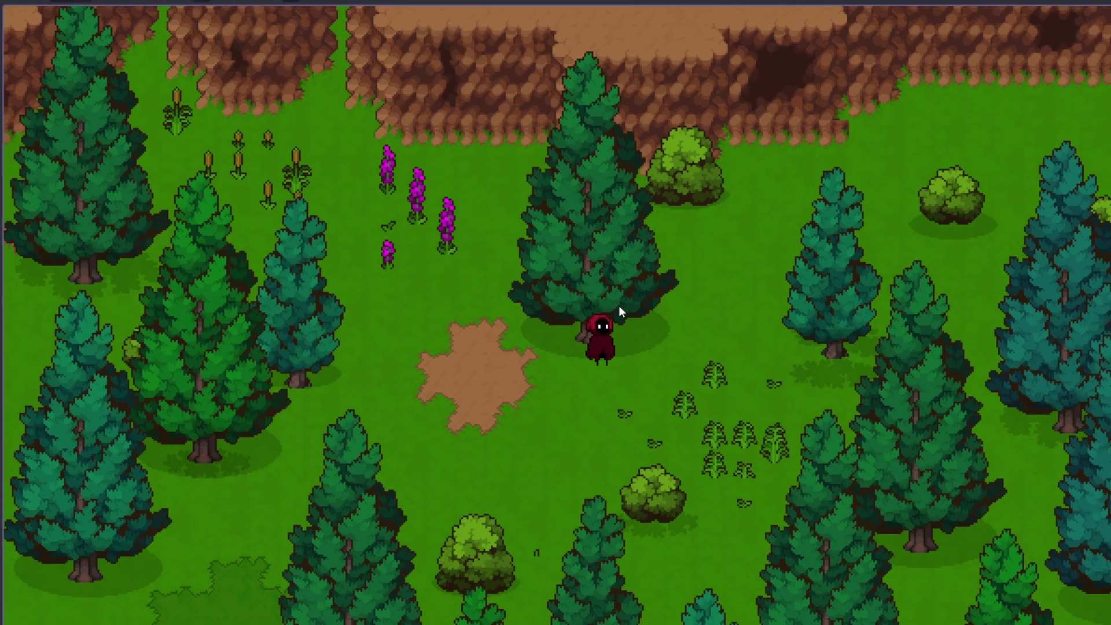
key(Left)
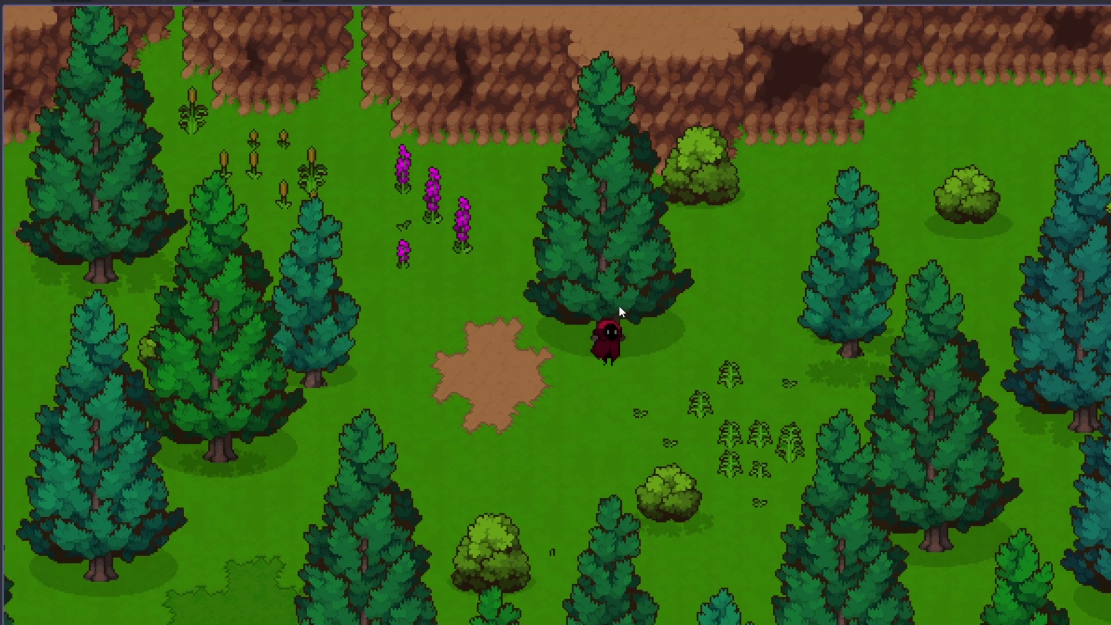
key(Left)
key(Up)
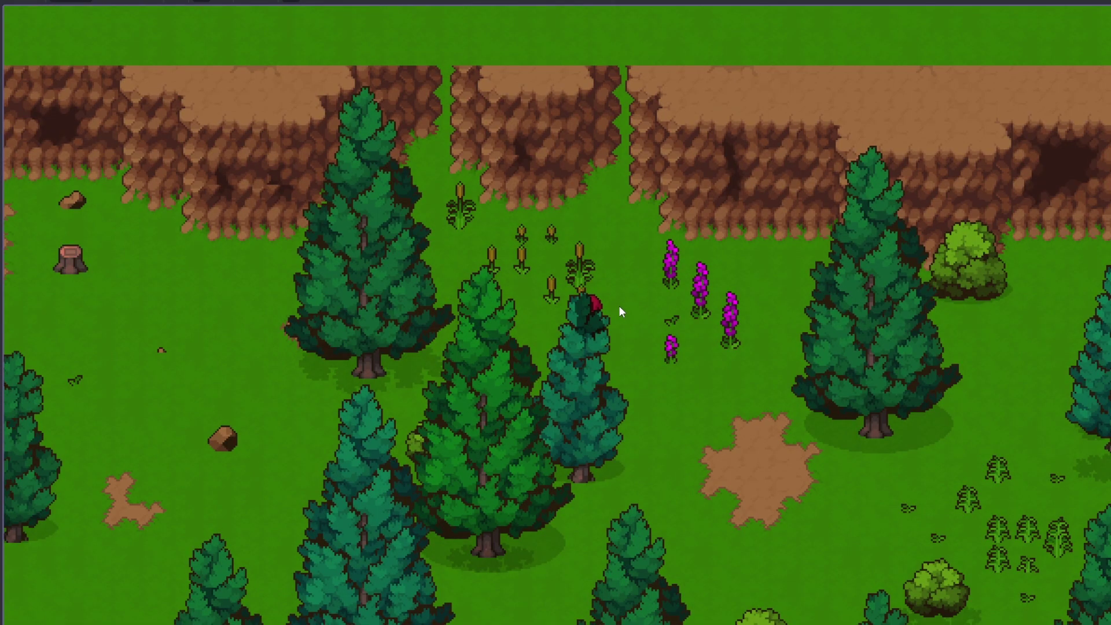
key(Left)
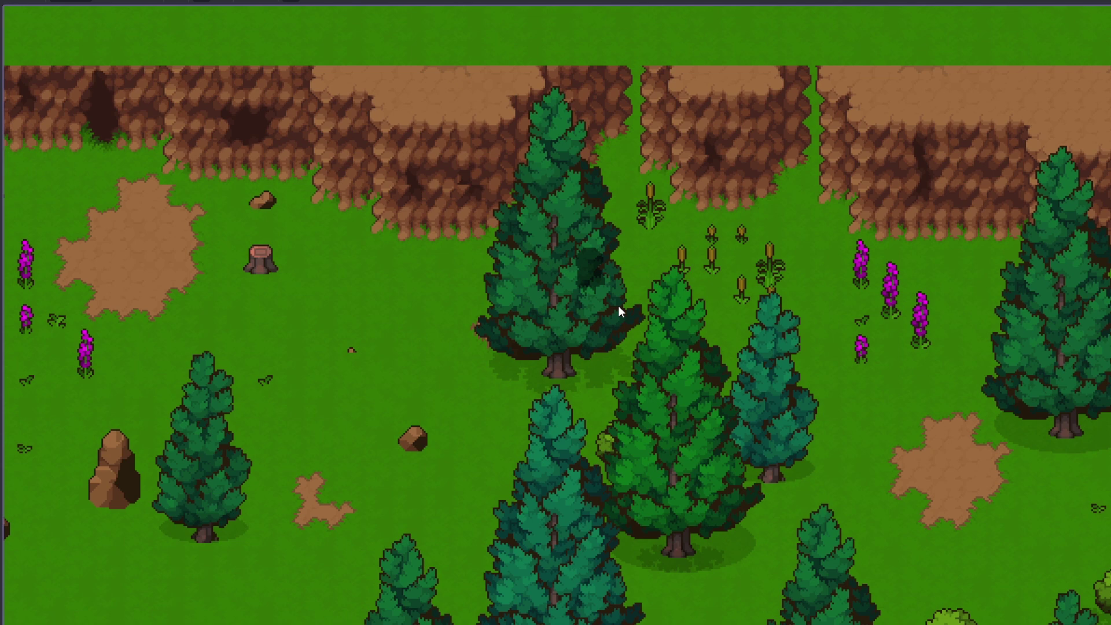
- Walk the character down-left, back up-left behind the pine, then close the game
key(Left)
key(Down)
key(space)
key(Left)
key(Down)
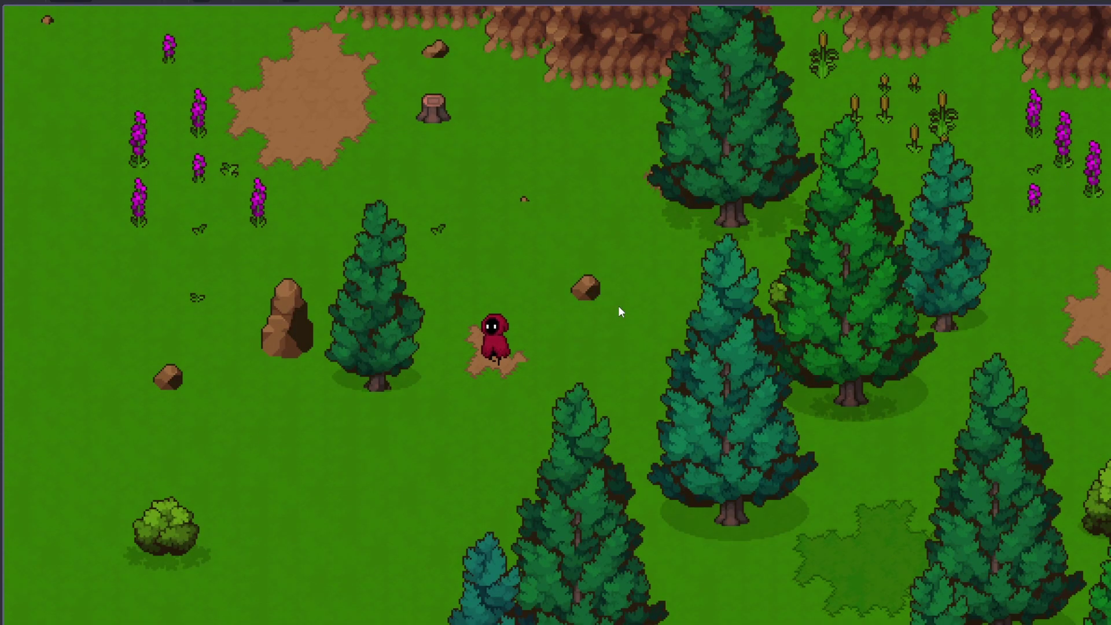
key(Up)
key(Left)
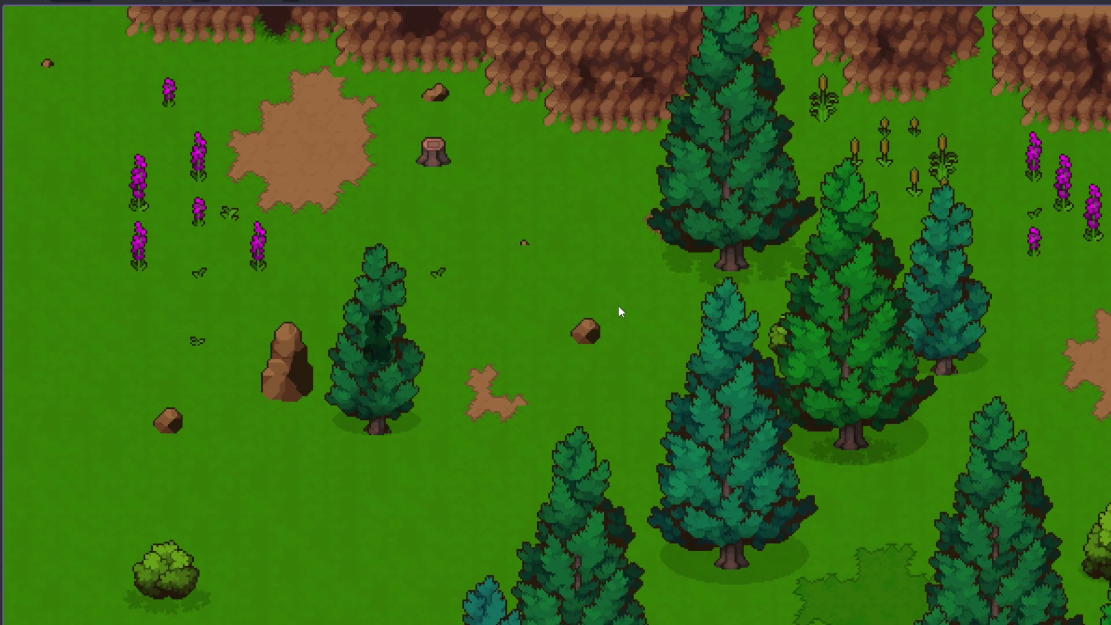
key(alt+F4)
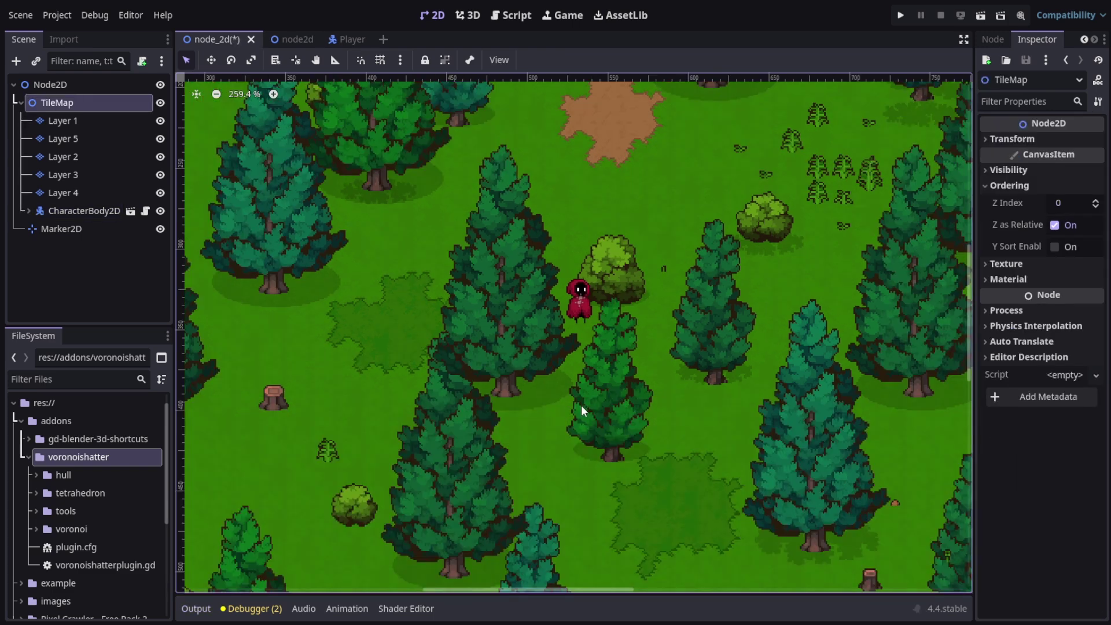
click(94, 212)
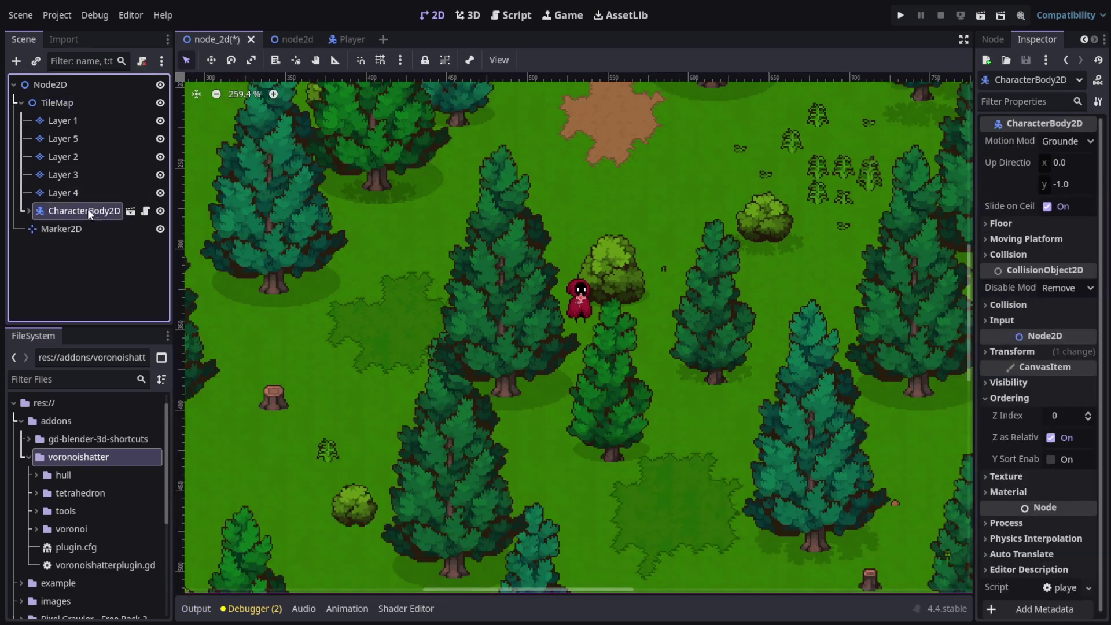
click(61, 104)
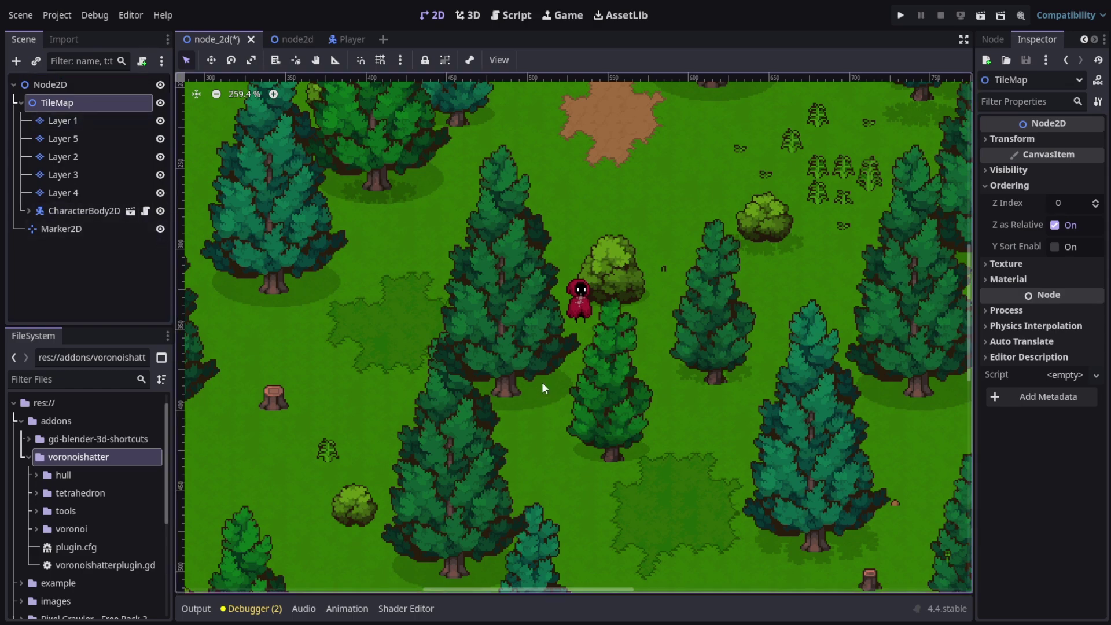
scroll(547, 321, down, 8)
scroll(549, 283, up, 3)
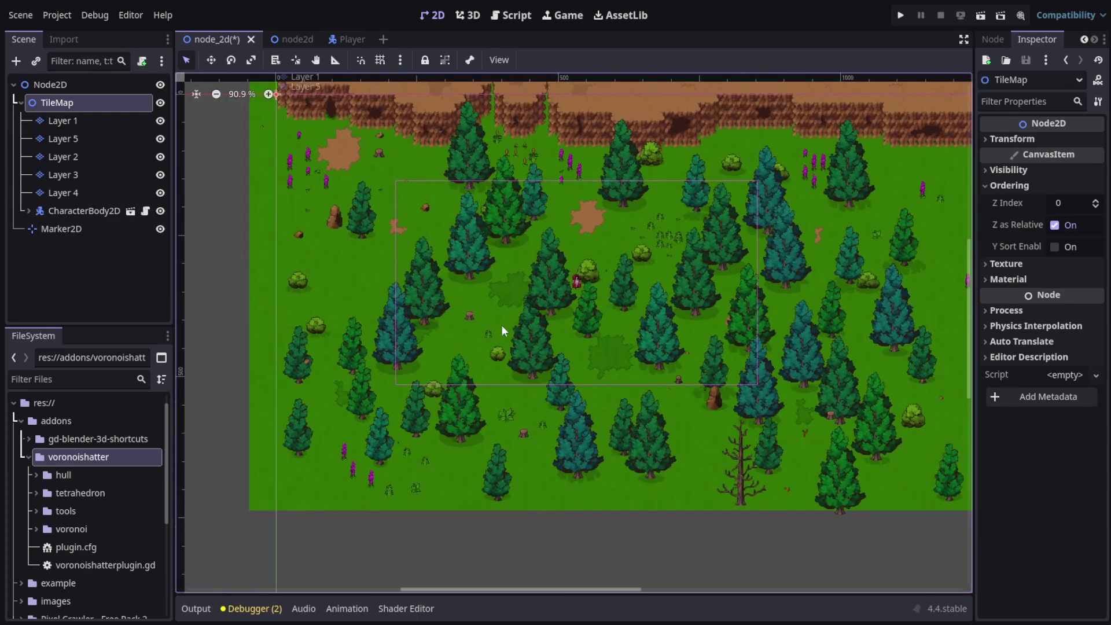
click(161, 121)
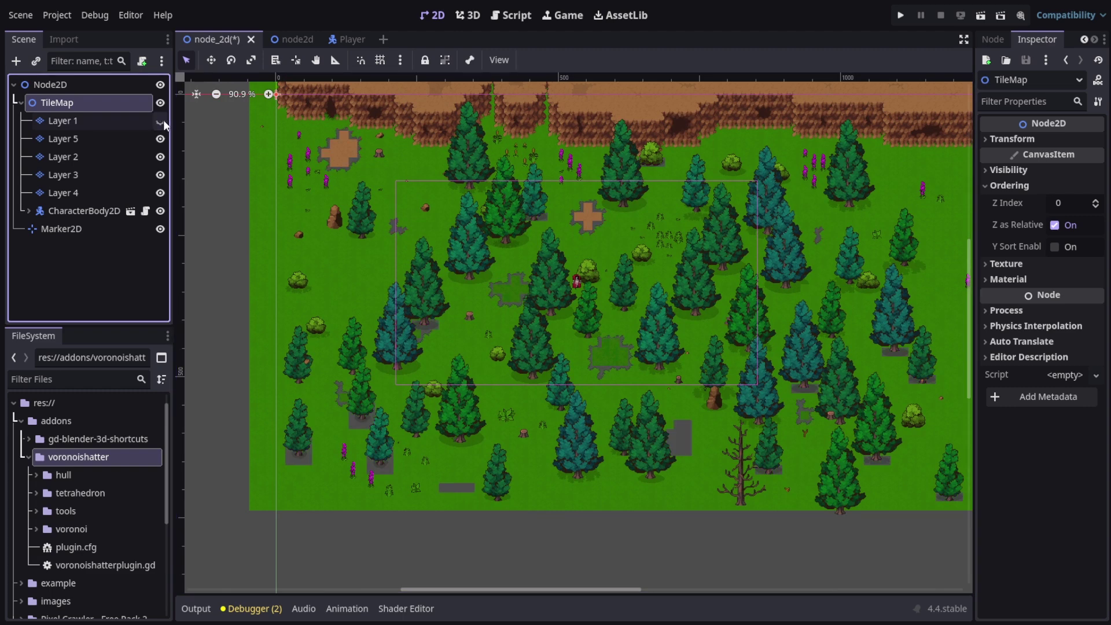
click(160, 121)
click(160, 139)
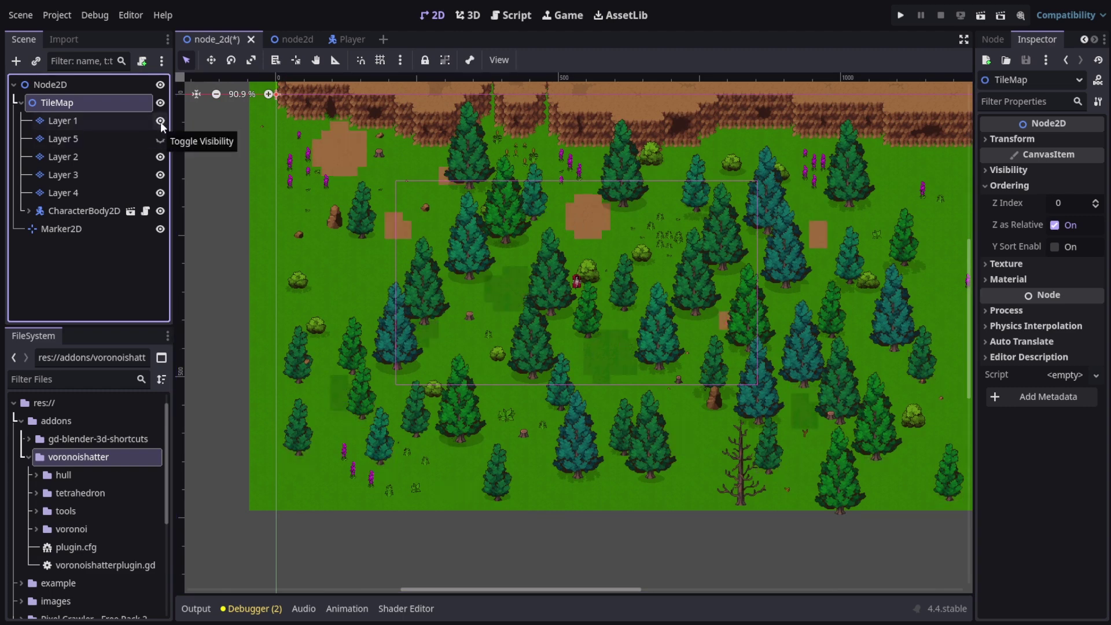
click(161, 122)
click(161, 121)
click(161, 138)
click(161, 157)
click(160, 157)
click(160, 157)
click(160, 175)
click(161, 175)
click(160, 175)
click(160, 175)
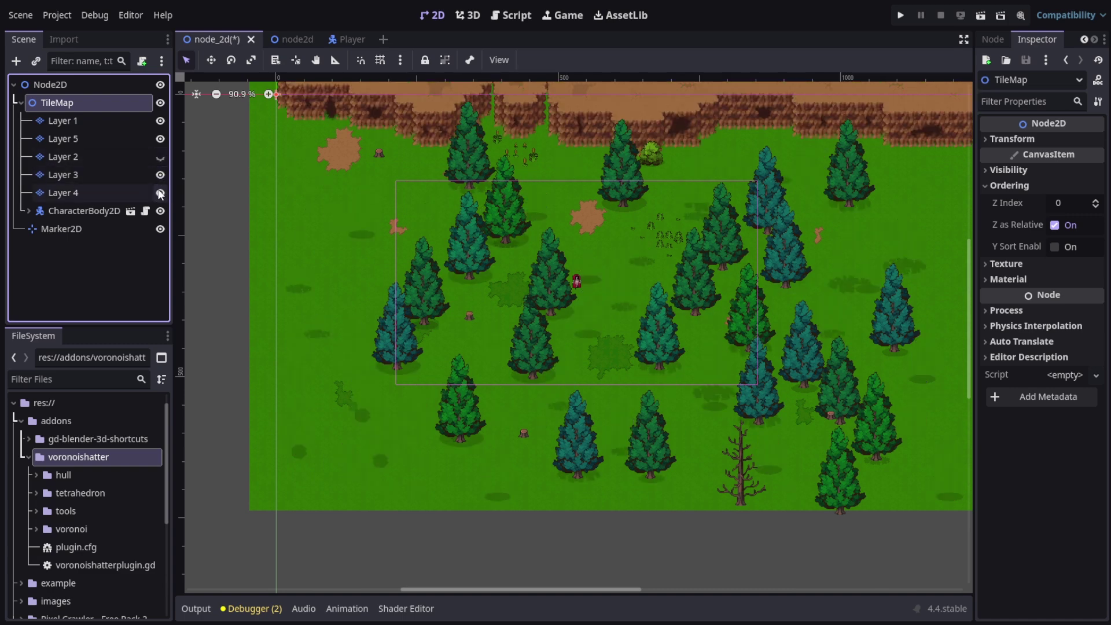
click(160, 193)
click(161, 193)
click(160, 161)
scroll(674, 238, up, 4)
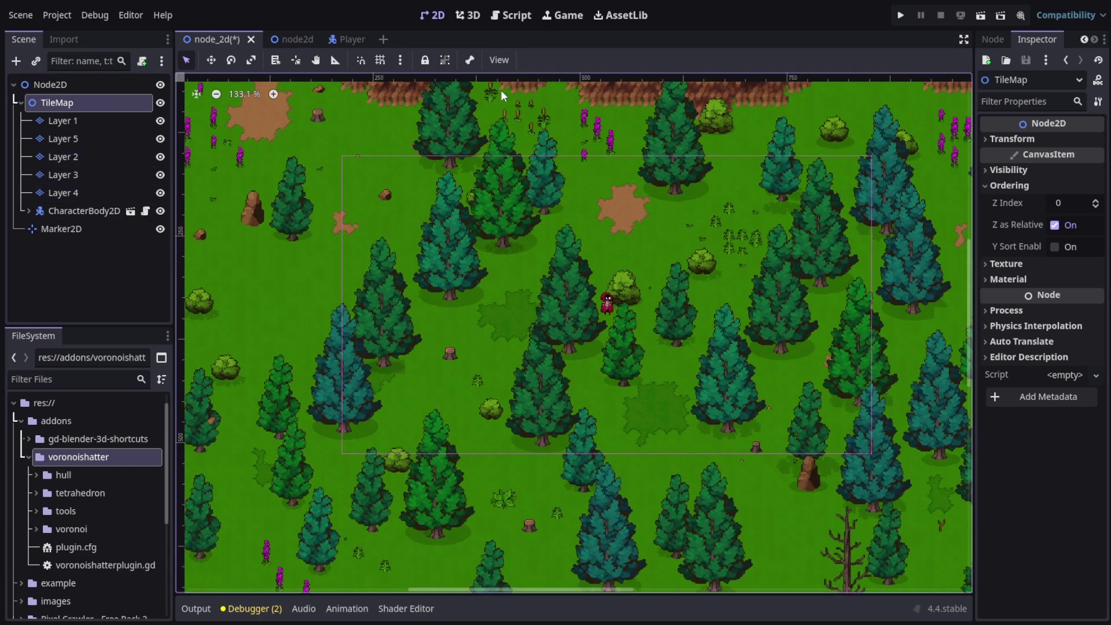
- Select the player's Camera2D and shift its position x to -2
scroll(502, 111, up, 11)
scroll(504, 115, down, 4)
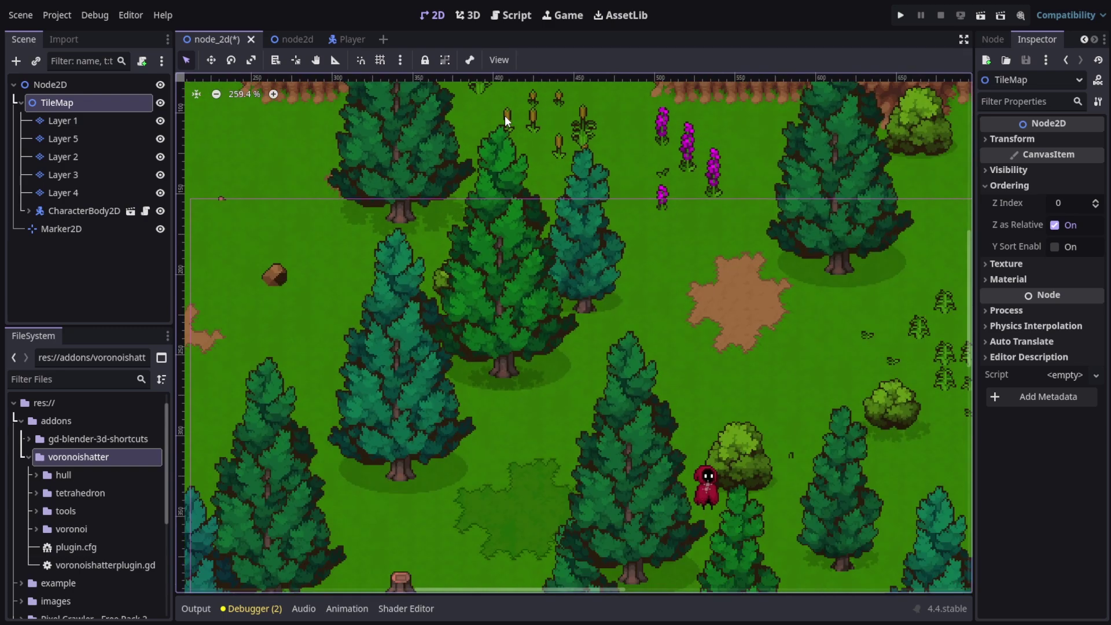
scroll(477, 295, up, 8)
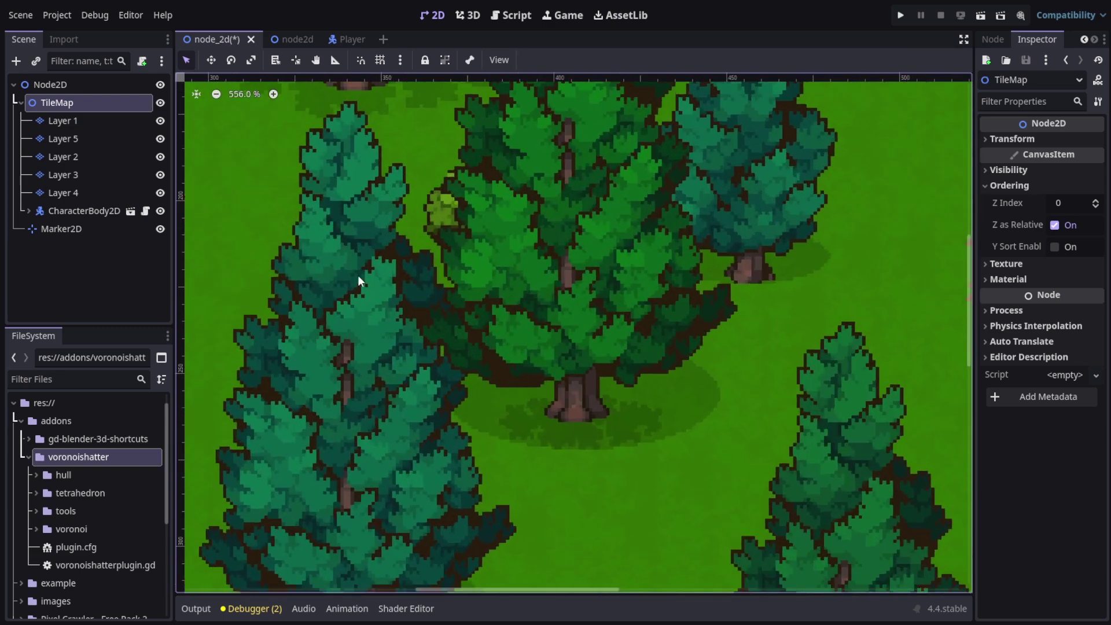
scroll(540, 287, down, 8)
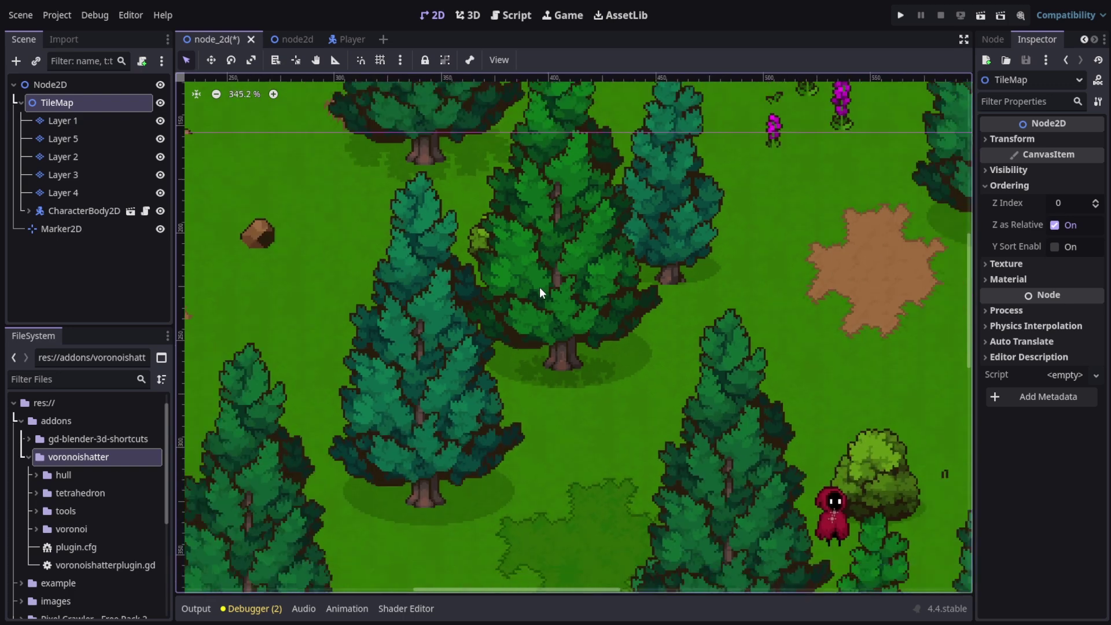
click(763, 467)
key(Left)
- Collapse the scene tree, select the root Node2D, and expand it and the TileMap
click(68, 211)
key(Left)
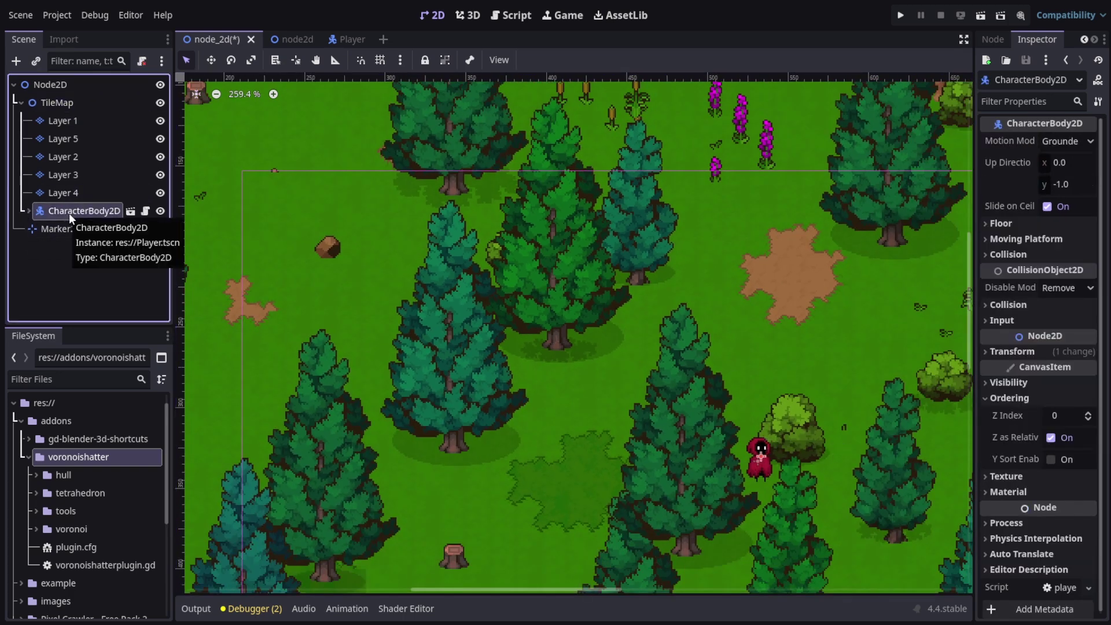
key(Left)
key(Left)
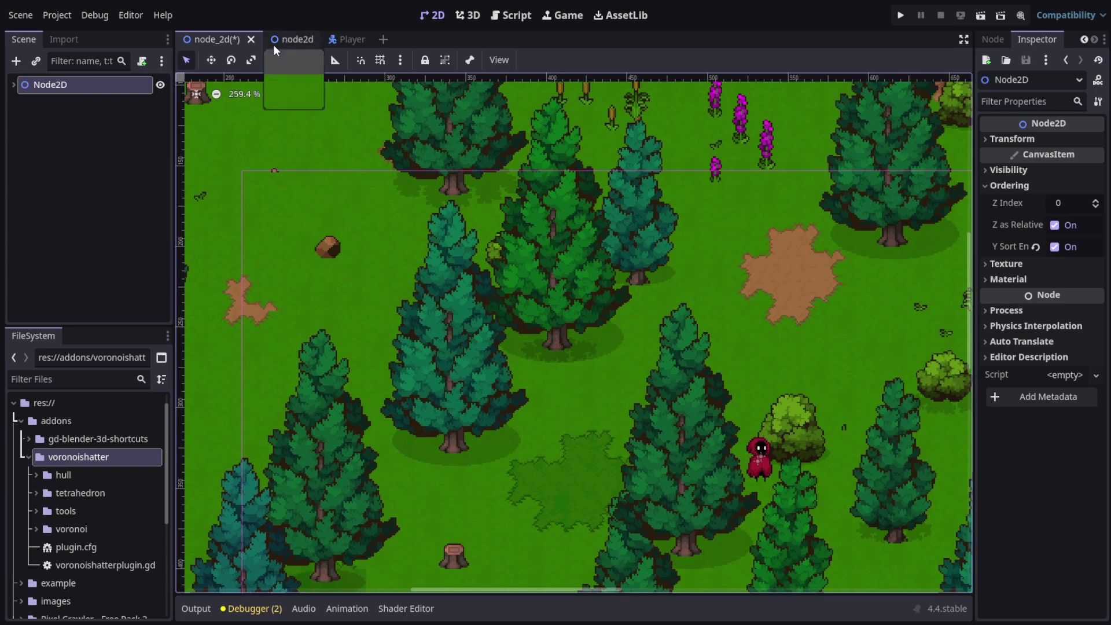
click(13, 85)
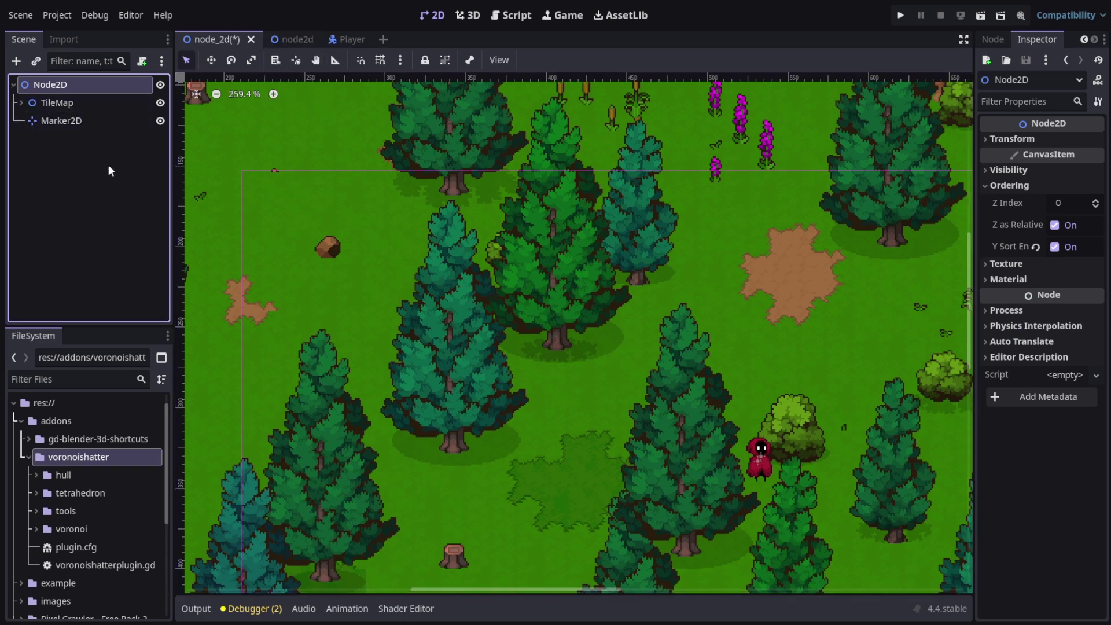
click(22, 103)
- Nudge the CharacterBody2D player left and up onto the pine tree with arrow keys
click(74, 211)
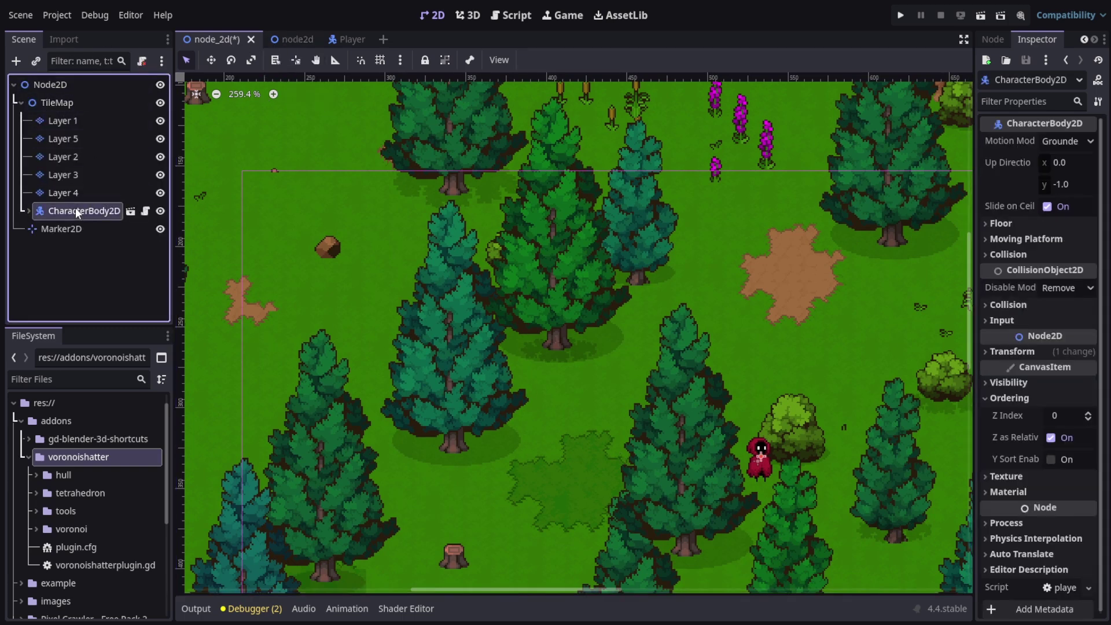
key(Left)
click(59, 211)
key(Left)
key(Left)
key(Left)
key(Left)
key(Left)
key(Left)
key(Left)
key(Left)
key(Left)
key(Left)
key(Left)
key(Left)
key(Left)
key(Left)
key(Left)
key(Left)
key(Left)
key(Left)
key(Left)
key(Left)
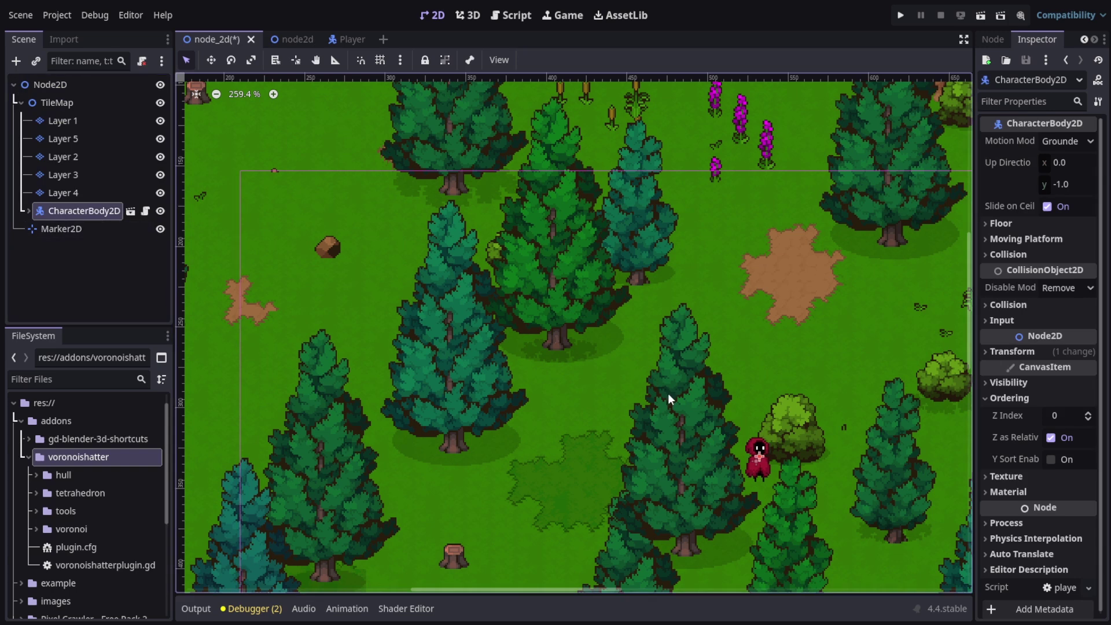
key(Left)
key(Left)
key(Left)
key(Left)
key(Left)
key(Left)
key(Left)
key(Left)
key(Left)
key(Left)
key(Left)
key(Left)
key(Left)
key(Left)
key(Left)
key(Left)
key(Left)
key(Left)
key(Left)
key(Up)
key(Up)
key(Up)
key(Up)
key(Up)
key(Up)
key(Up)
key(Up)
key(Up)
key(Up)
key(Up)
key(Up)
key(Up)
key(Up)
key(Up)
key(Up)
key(Up)
key(Up)
key(Up)
key(Up)
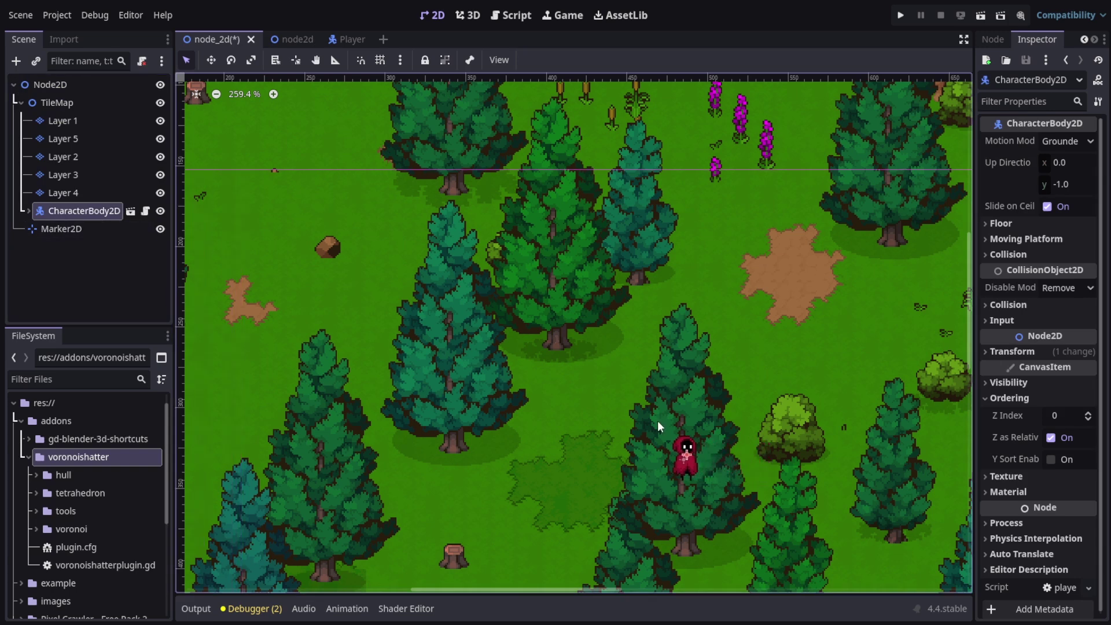
key(Up)
key(Up)
key(Up)
key(Up)
key(Up)
key(Up)
key(Up)
key(Up)
key(Up)
key(Up)
key(Up)
key(Up)
key(Up)
key(Up)
key(Up)
key(Up)
key(Up)
key(Up)
key(Up)
key(Up)
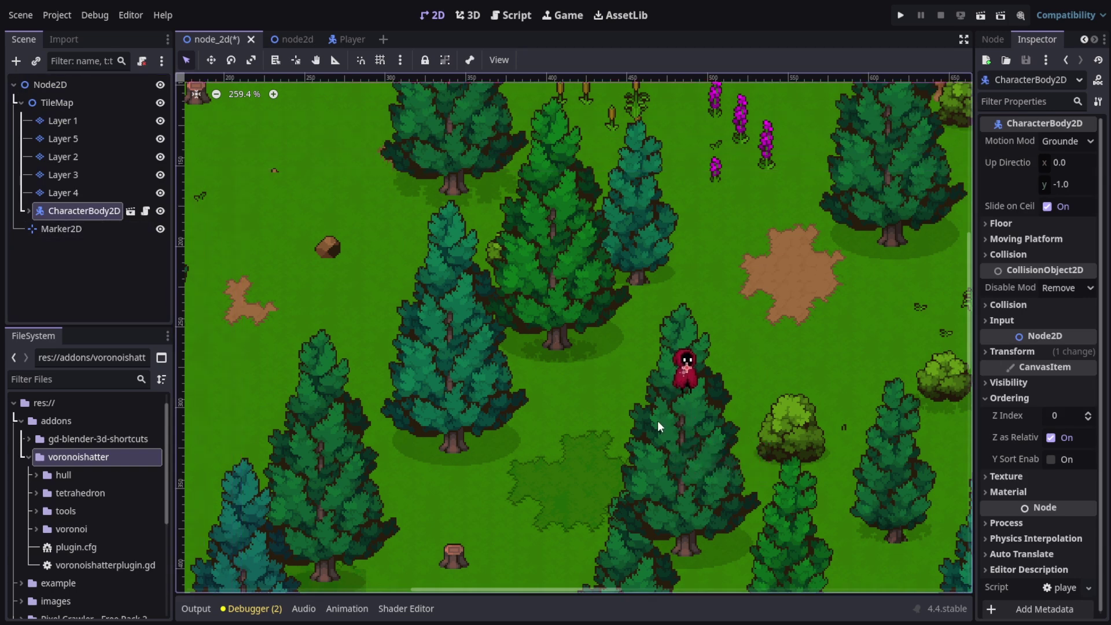
key(Down)
key(Down)
key(Down)
key(Down)
key(Down)
key(Down)
key(Down)
key(Down)
key(Down)
key(Down)
key(Down)
key(Down)
key(Down)
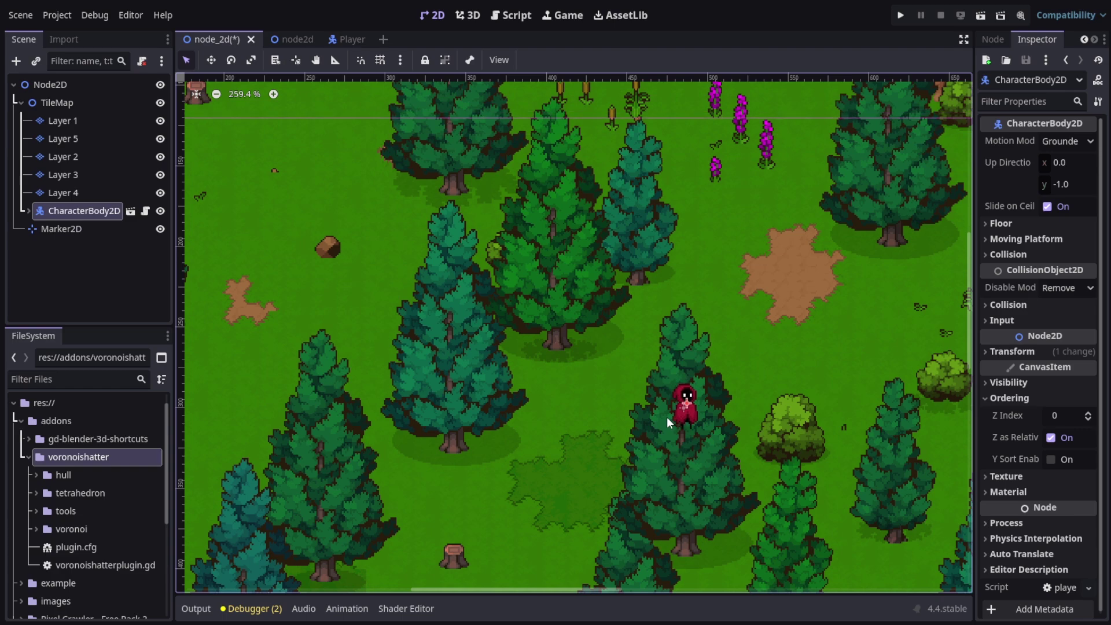
- Select the TileMap node in the Scene dock
scroll(637, 366, down, 3)
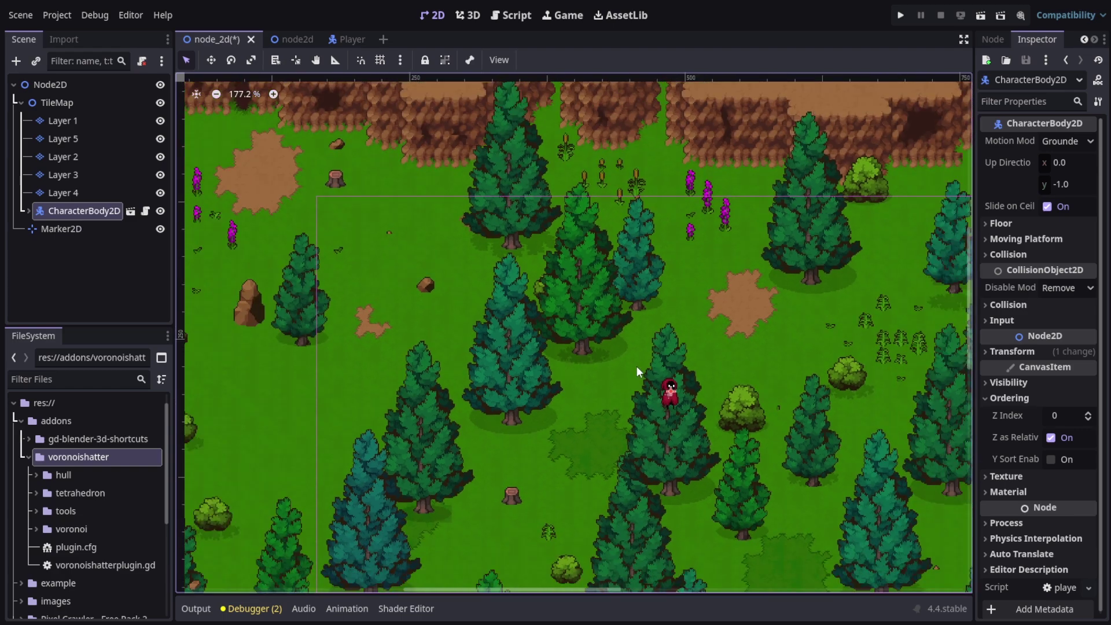
scroll(765, 359, down, 3)
scroll(762, 359, down, 4)
scroll(774, 355, up, 7)
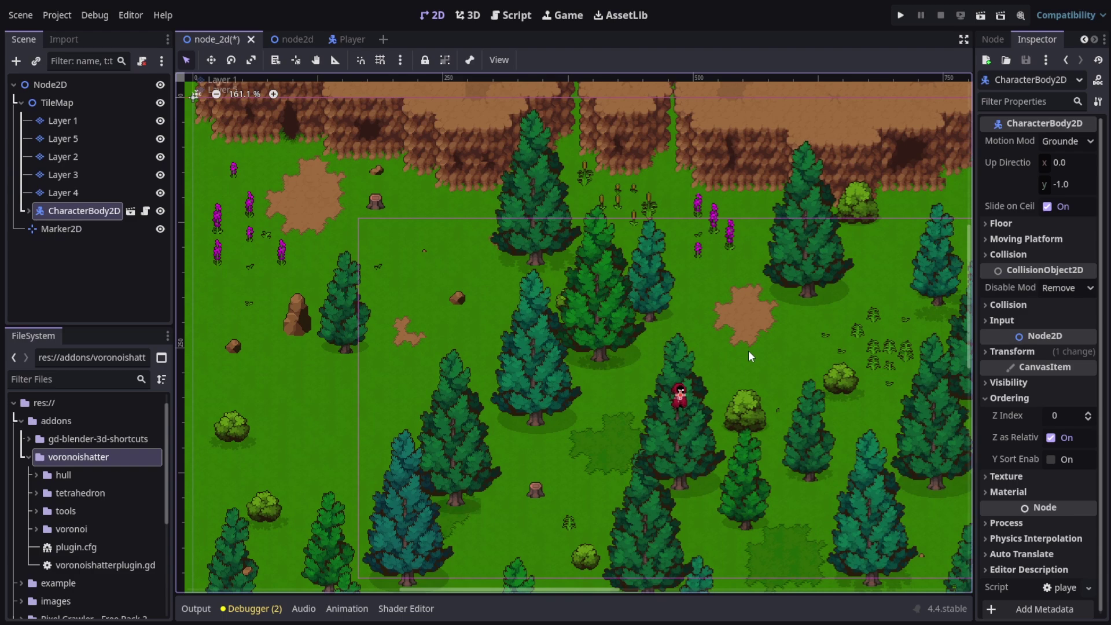
click(68, 102)
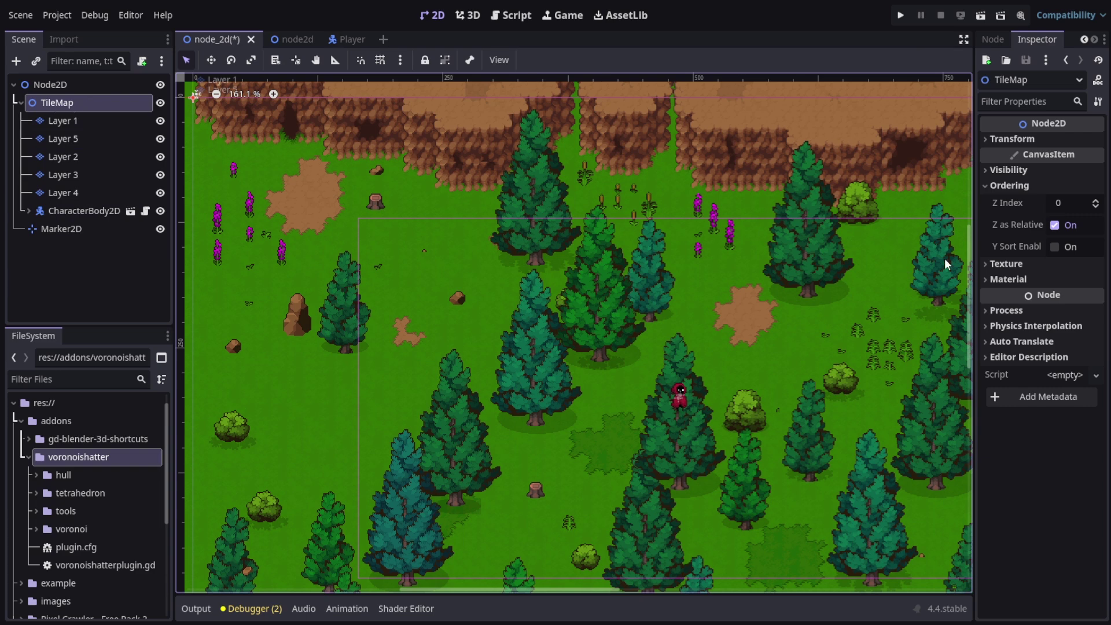
- Enable Y Sort on the TileMap's CanvasItem > Ordering settings, then collapse Ordering
click(997, 187)
click(1013, 186)
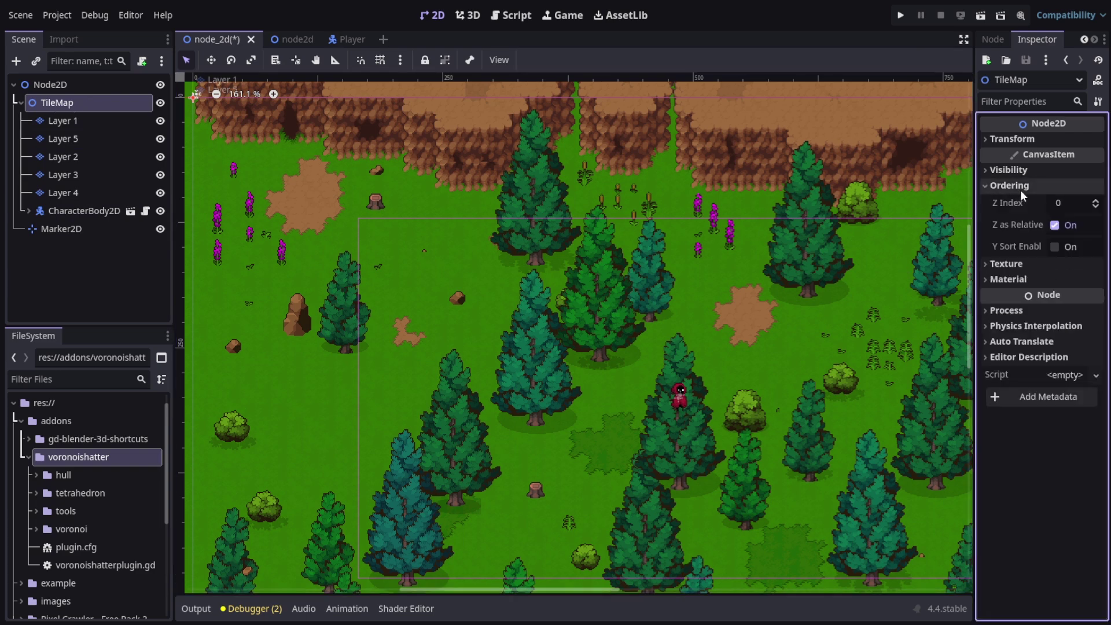
click(1020, 187)
click(1017, 186)
click(1055, 247)
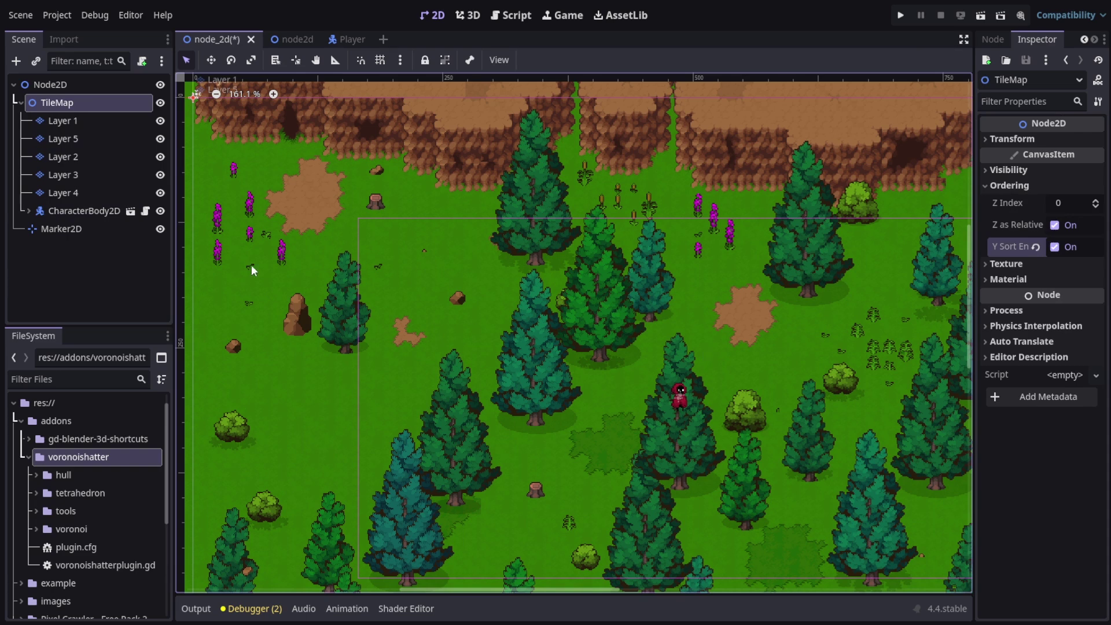
click(988, 188)
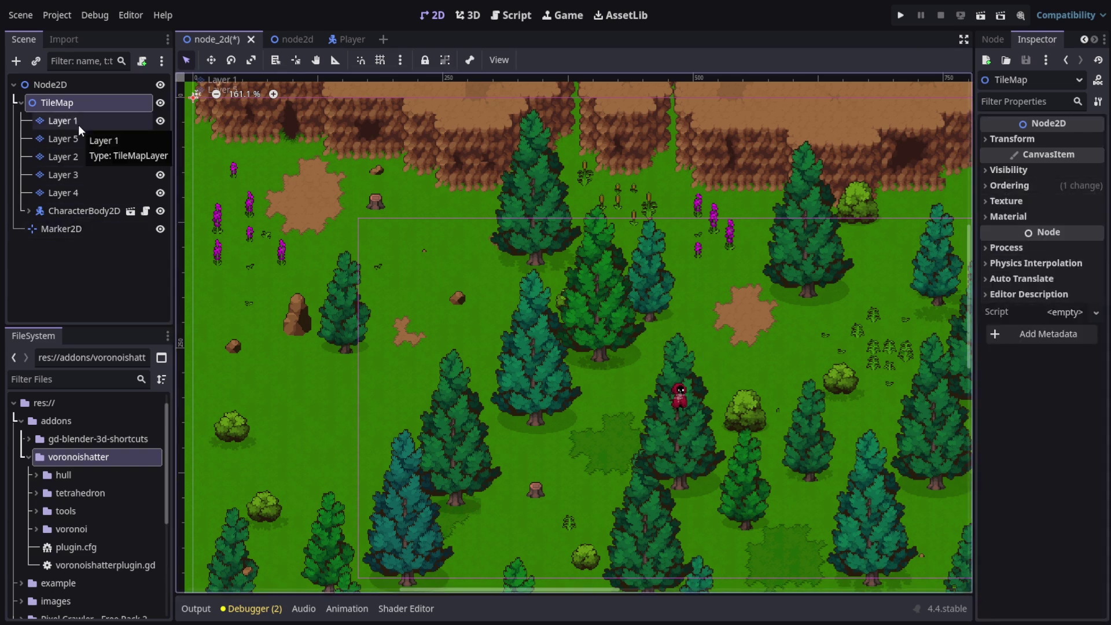
click(160, 121)
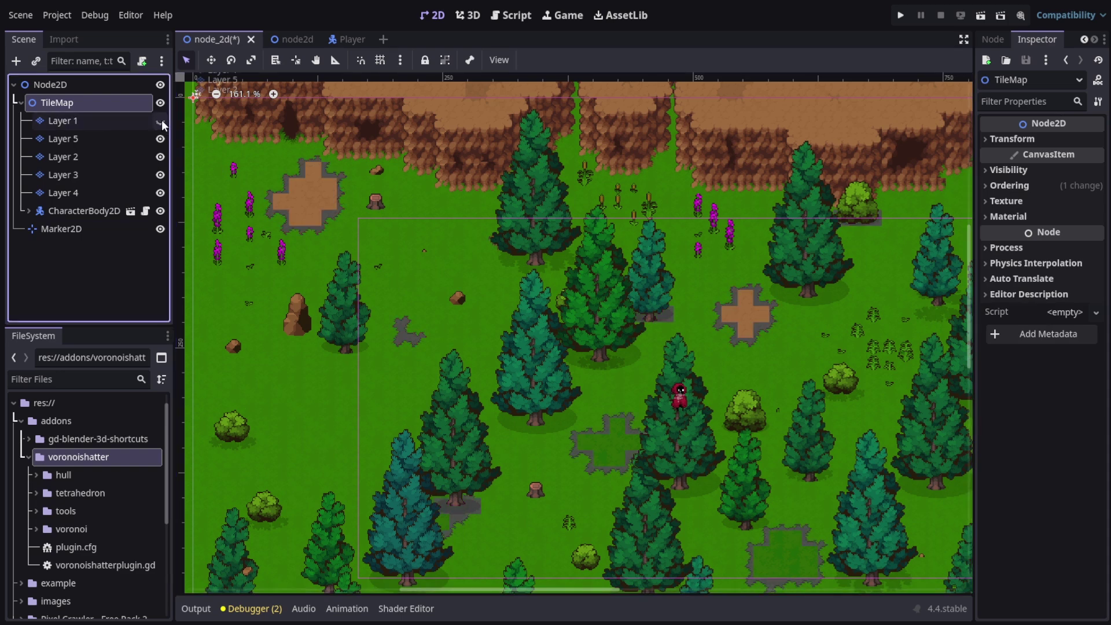
click(161, 139)
click(160, 120)
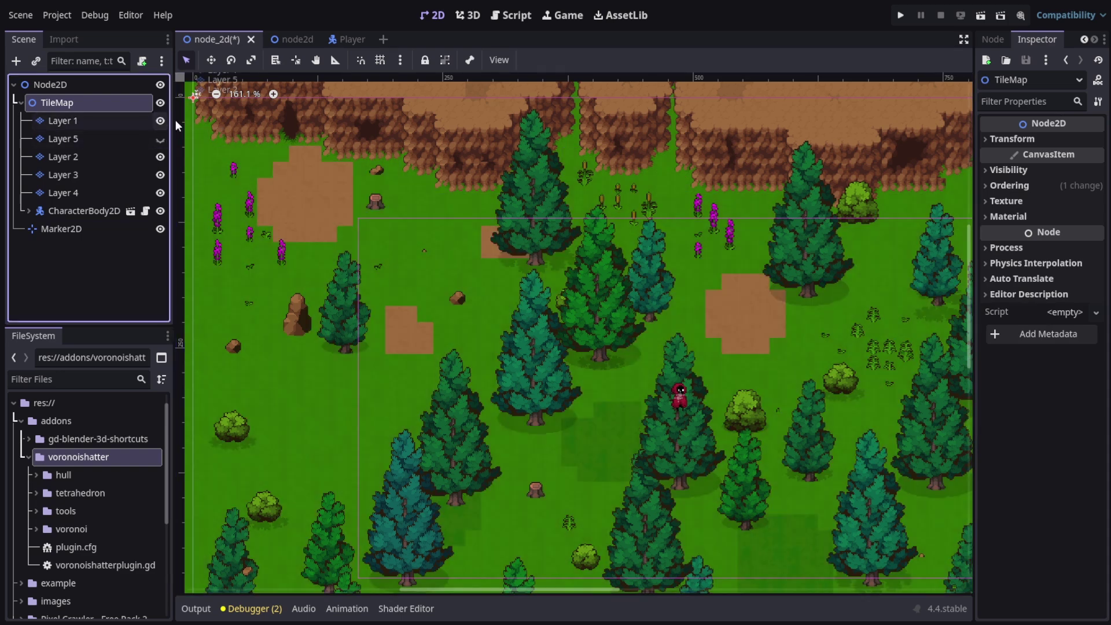
click(160, 139)
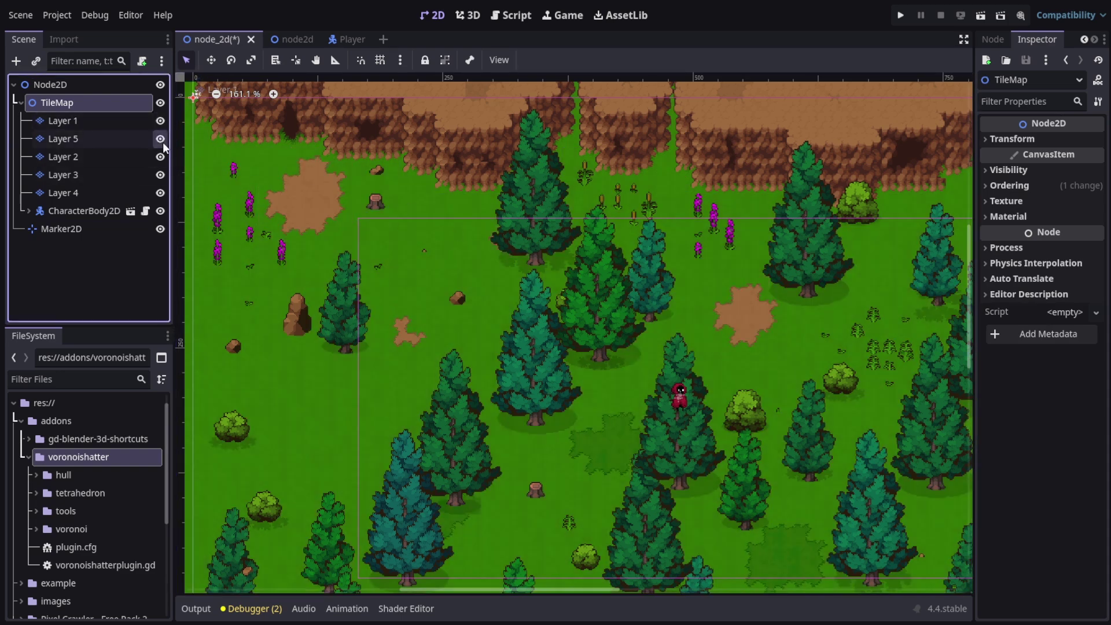
click(160, 120)
click(161, 139)
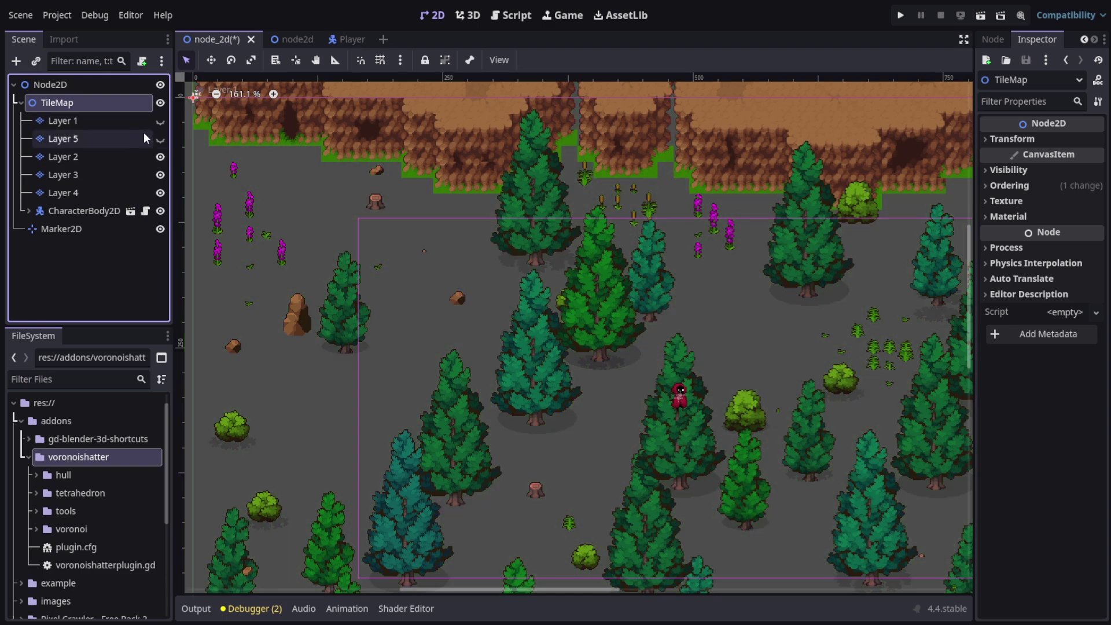
click(99, 123)
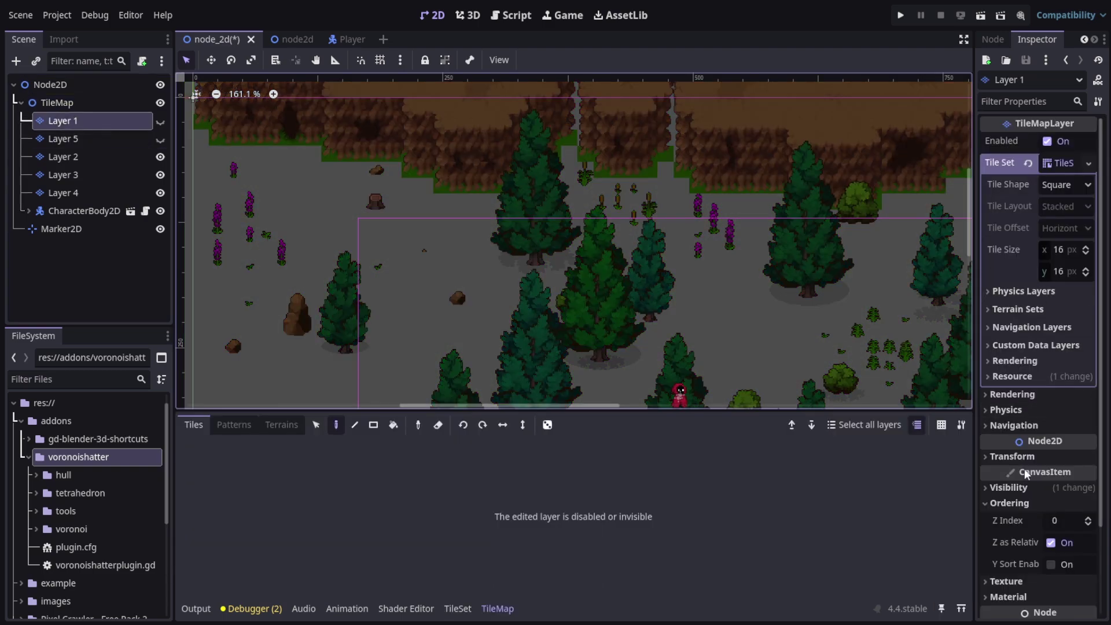
click(988, 502)
click(85, 139)
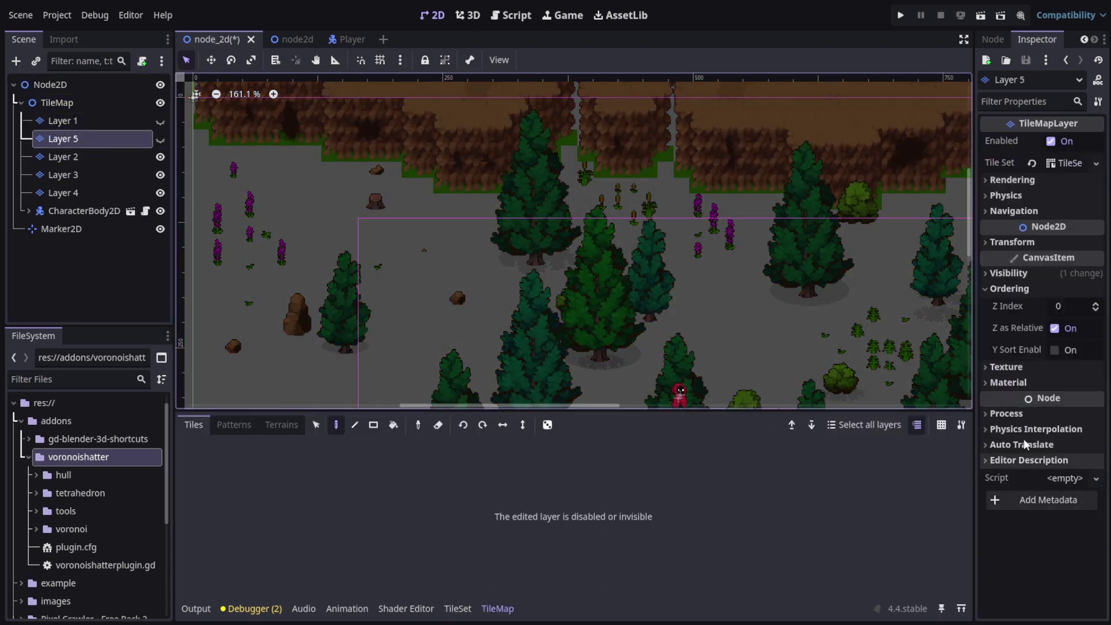
click(990, 294)
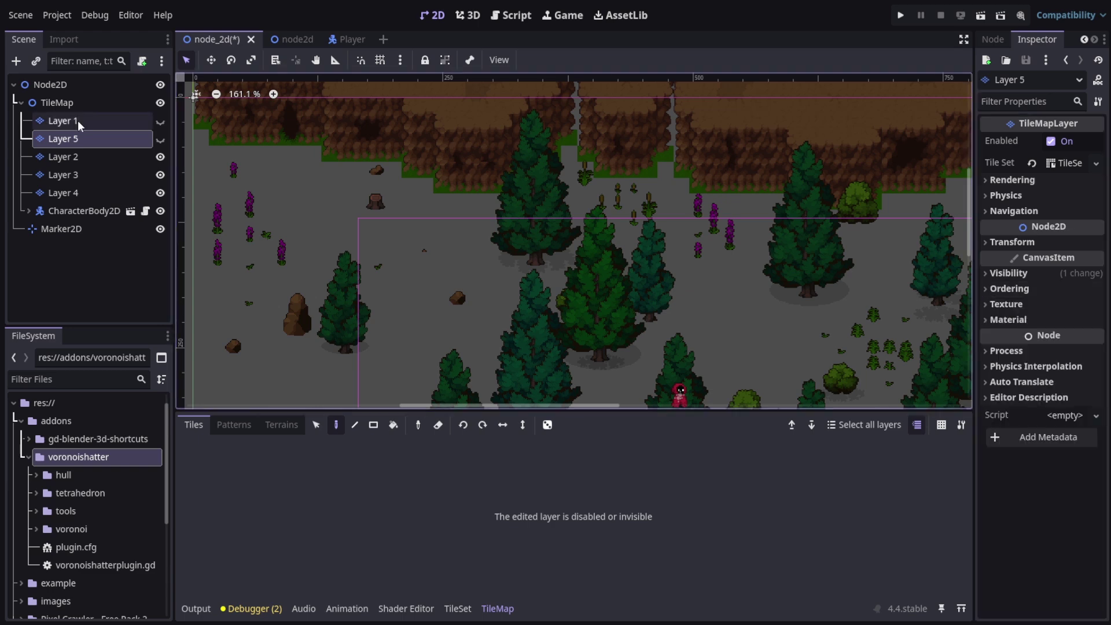
click(160, 121)
click(160, 139)
scroll(638, 339, down, 3)
click(57, 102)
scroll(485, 266, down, 3)
scroll(507, 310, up, 4)
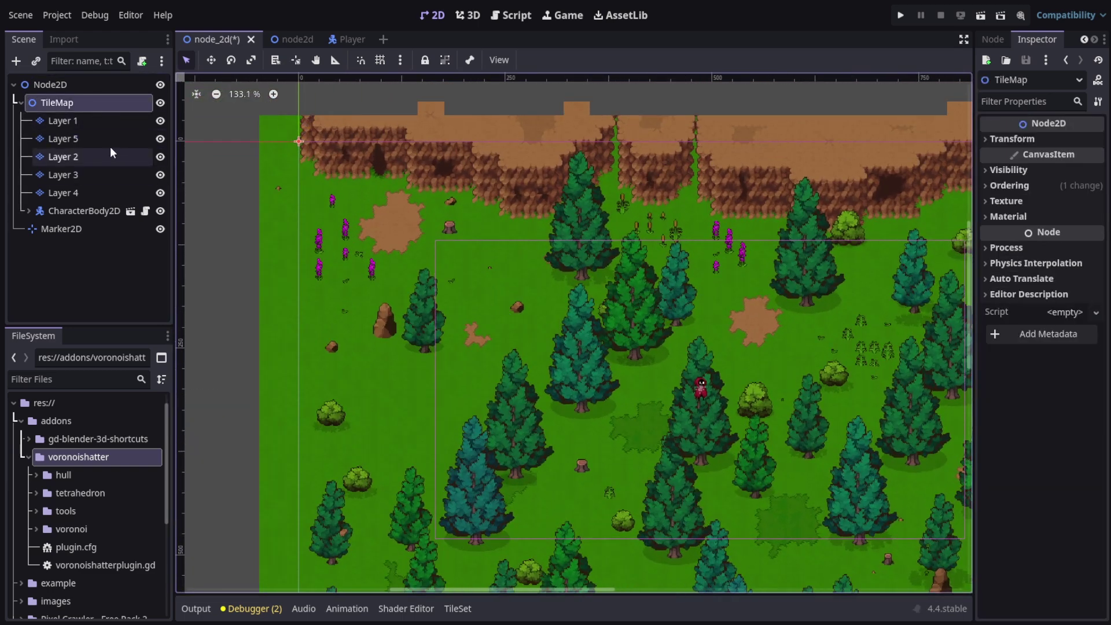
- Select Layer 1 and enable its Y Sort under Ordering, making the trees vanish
click(92, 121)
scroll(546, 320, down, 3)
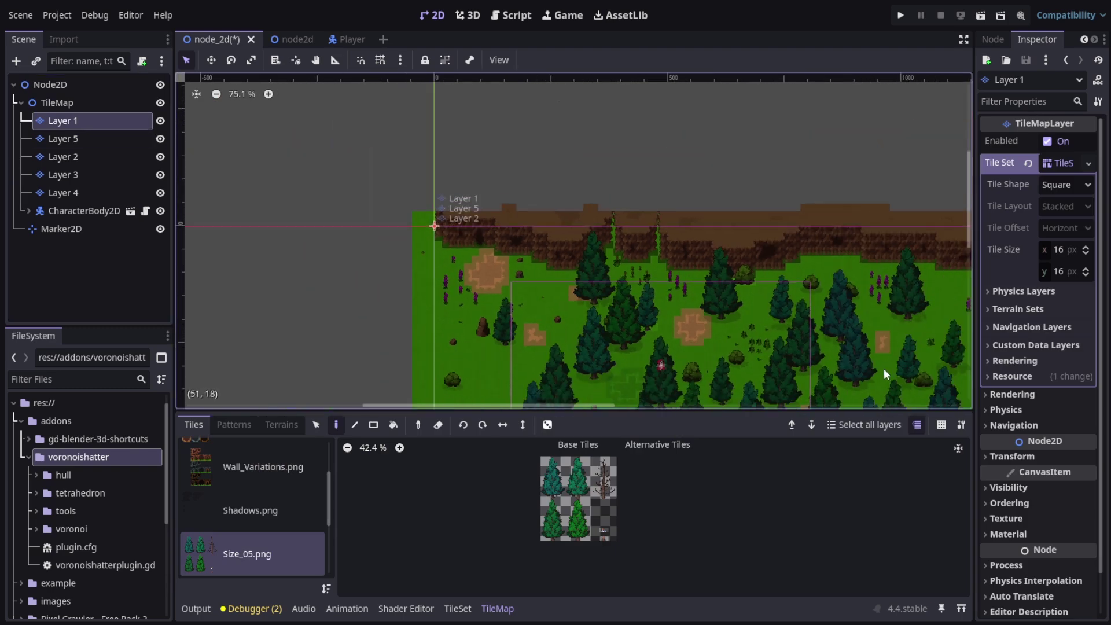
click(996, 502)
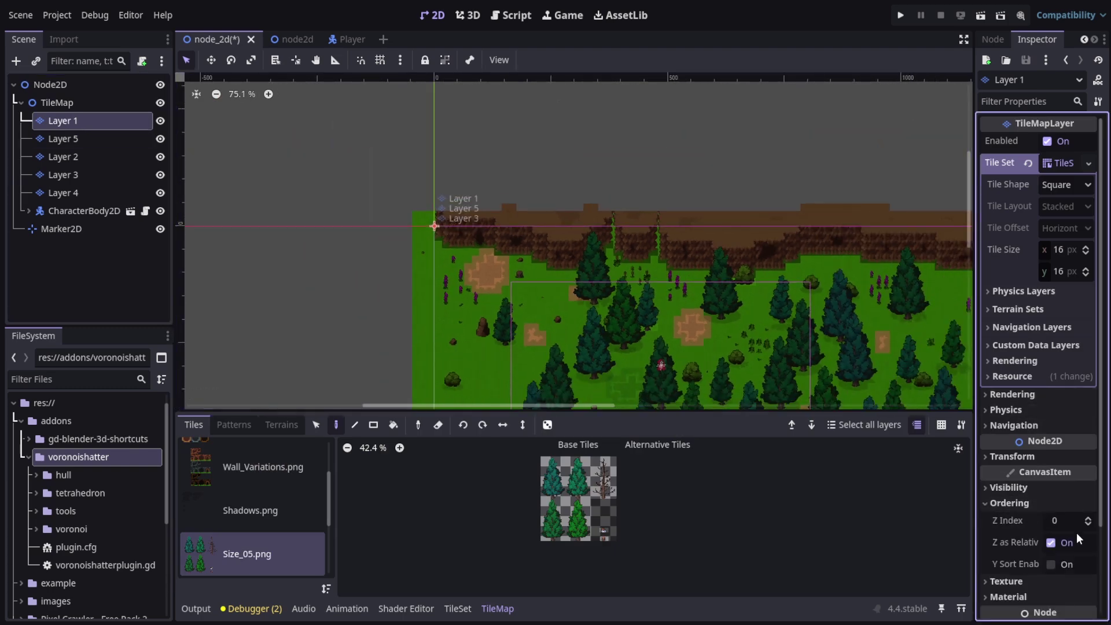
click(1053, 565)
scroll(733, 342, down, 6)
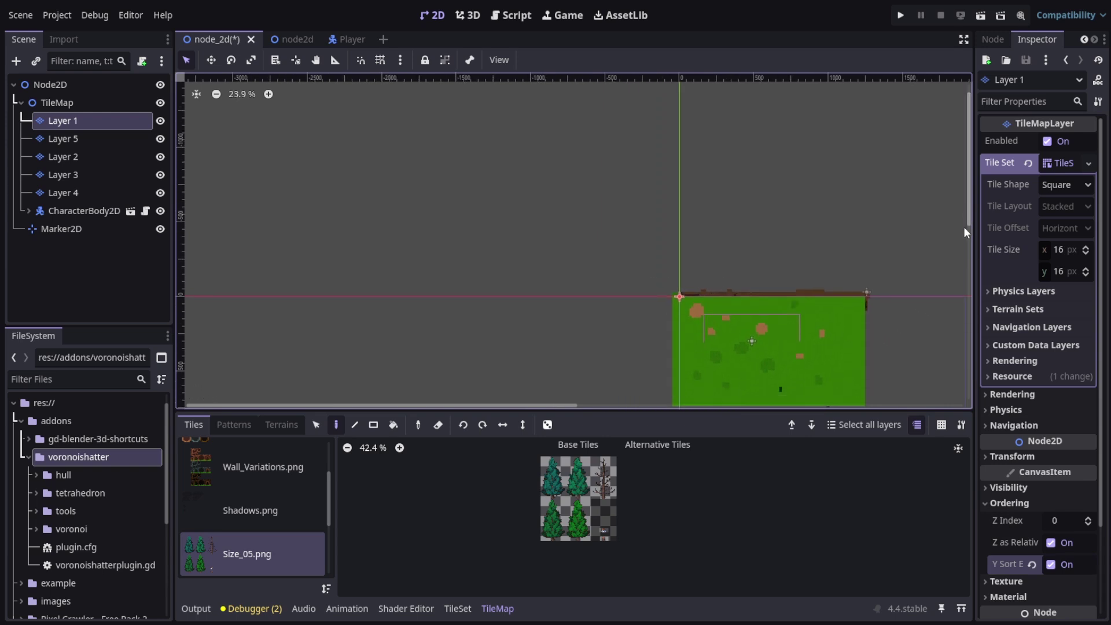
scroll(966, 232, down, 2)
scroll(918, 342, up, 4)
scroll(606, 283, up, 3)
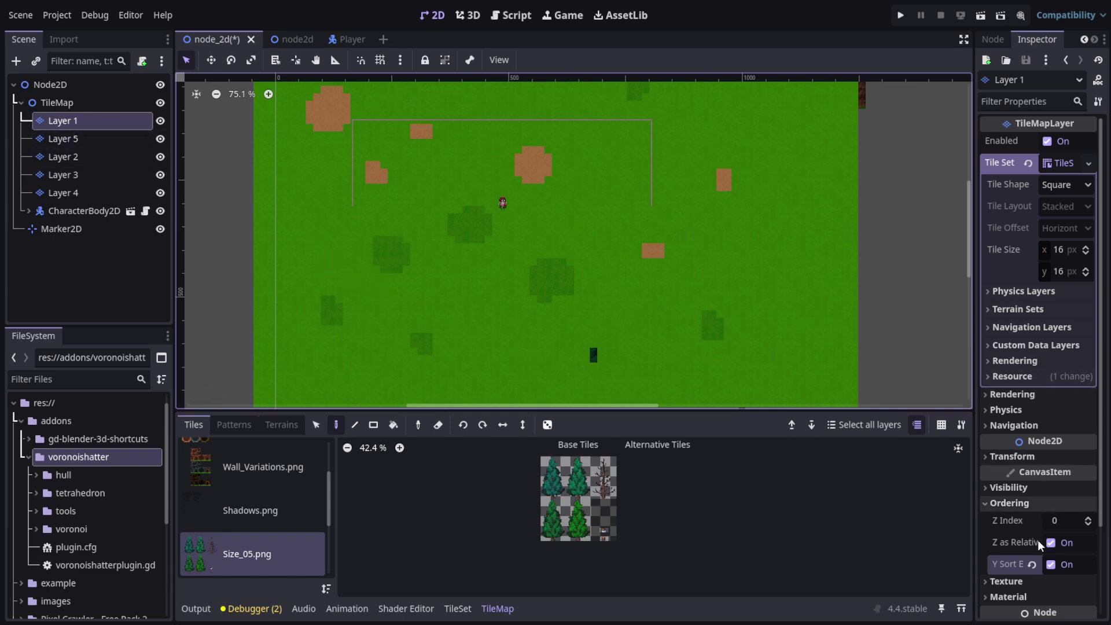
- Switch Layer 1's Y Sort back off so the trees reappear
click(1052, 567)
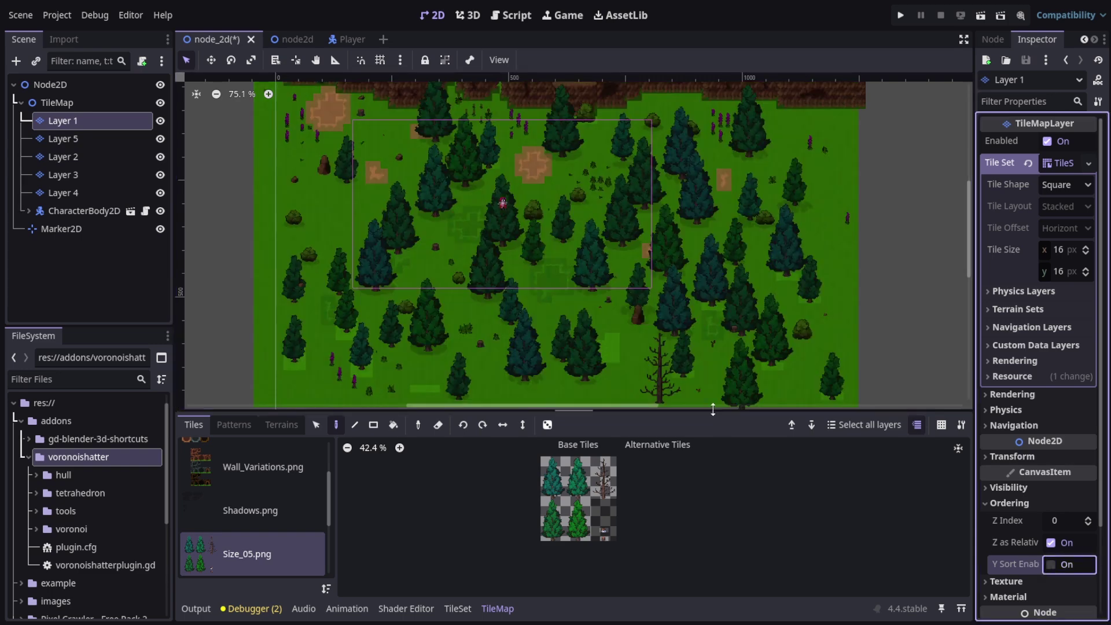
scroll(474, 222, up, 4)
scroll(474, 223, up, 2)
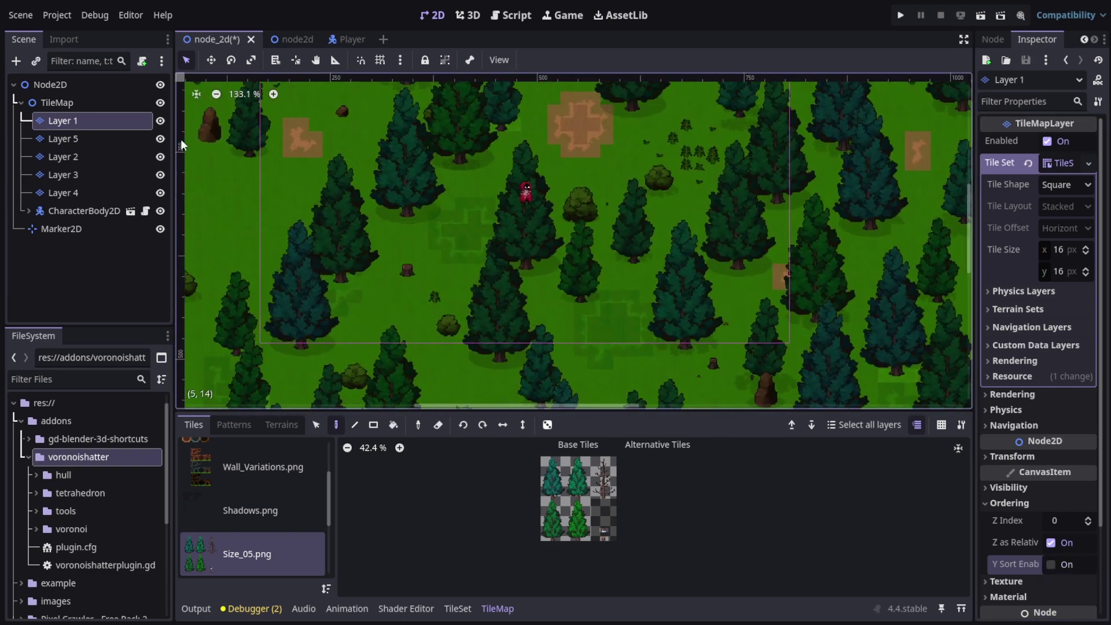
- Hide and re-show Layer 1 and Layer 5 to check what they contain
click(161, 139)
click(160, 121)
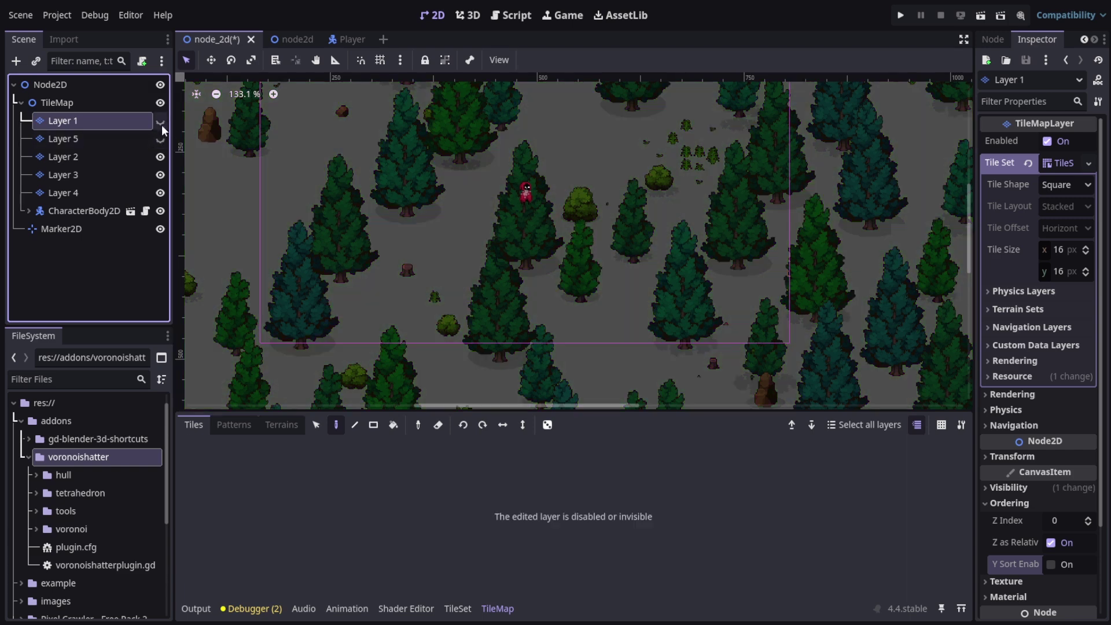
click(161, 121)
click(160, 139)
- Rename Layer 1 to 'ground 1' and Layer 5 to 'ground 2'
double_click(110, 120)
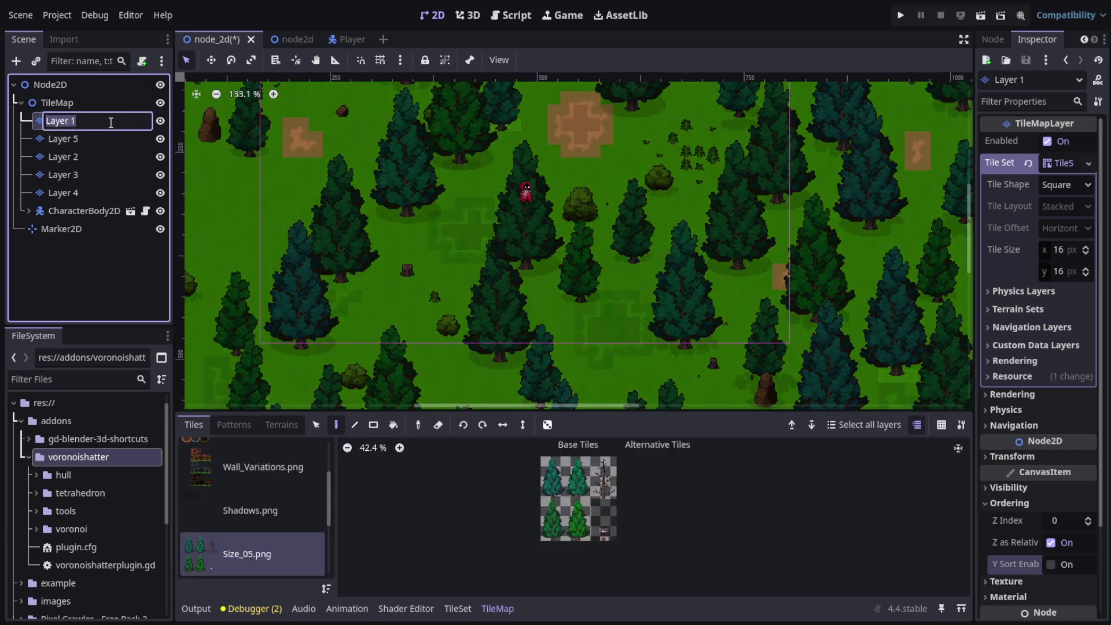
text(ground)
key(Return)
click(96, 138)
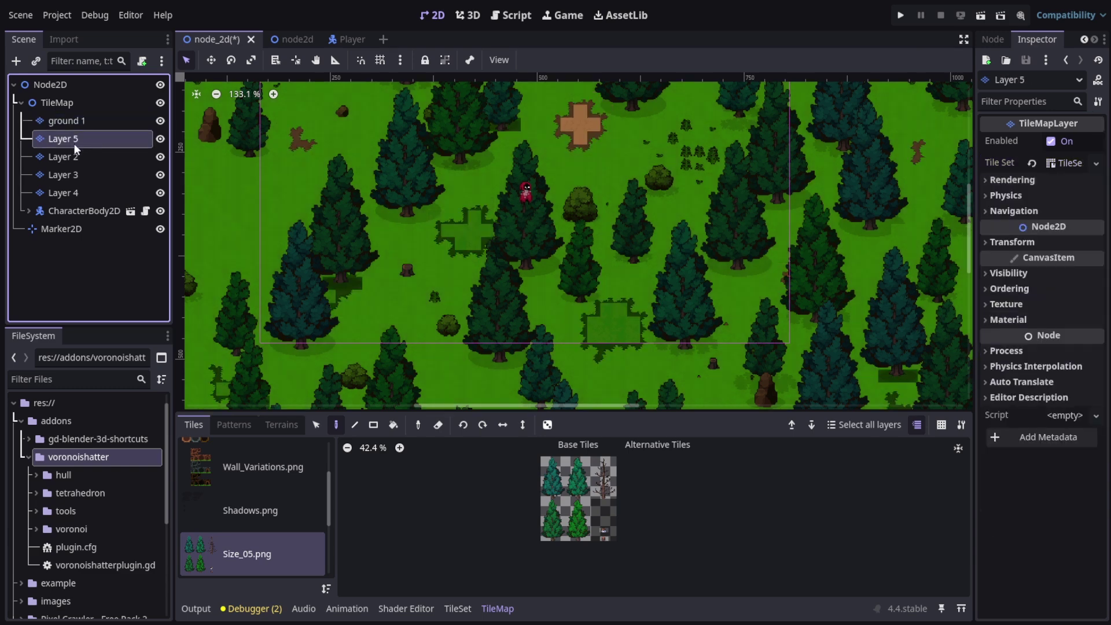
double_click(78, 140)
text(ground 2)
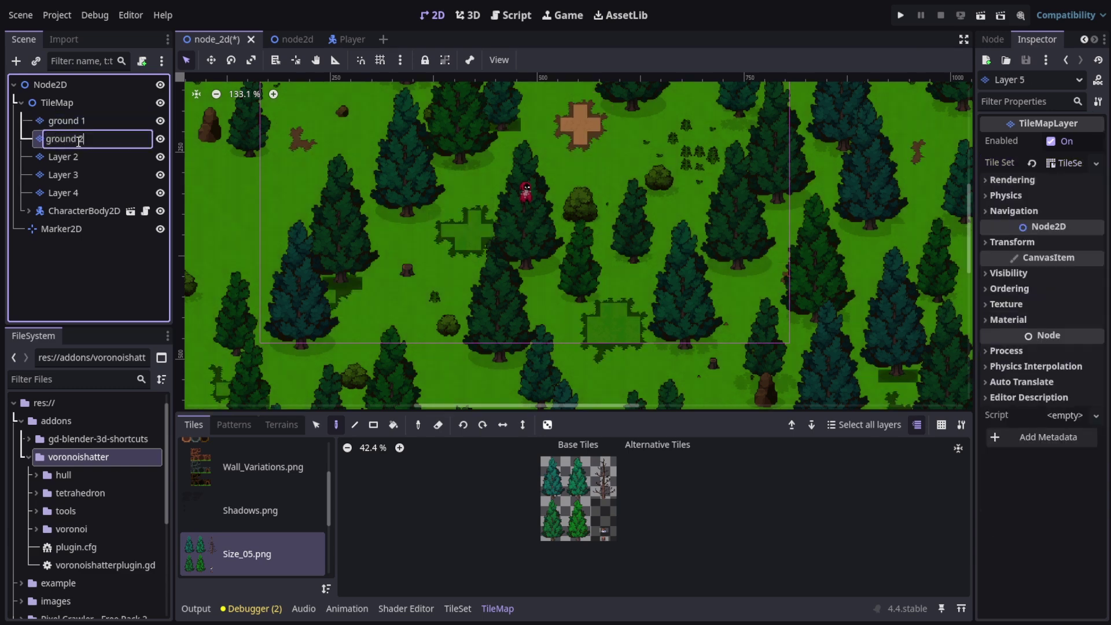
key(Return)
click(86, 125)
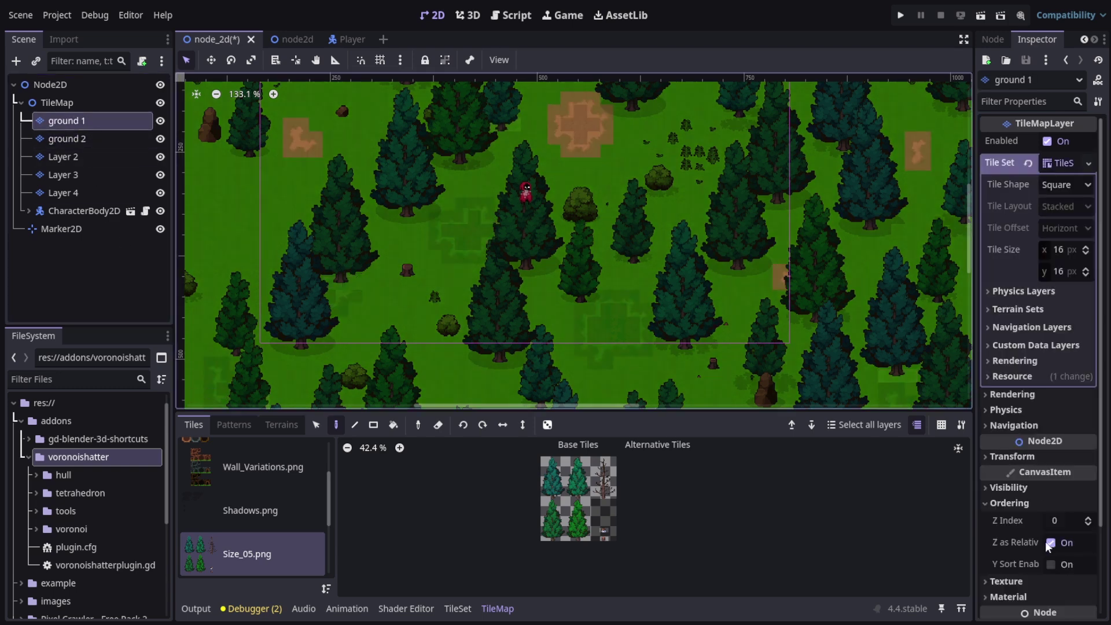
- Check the ground 2 layer's Ordering settings, leaving its Y Sort off
click(998, 503)
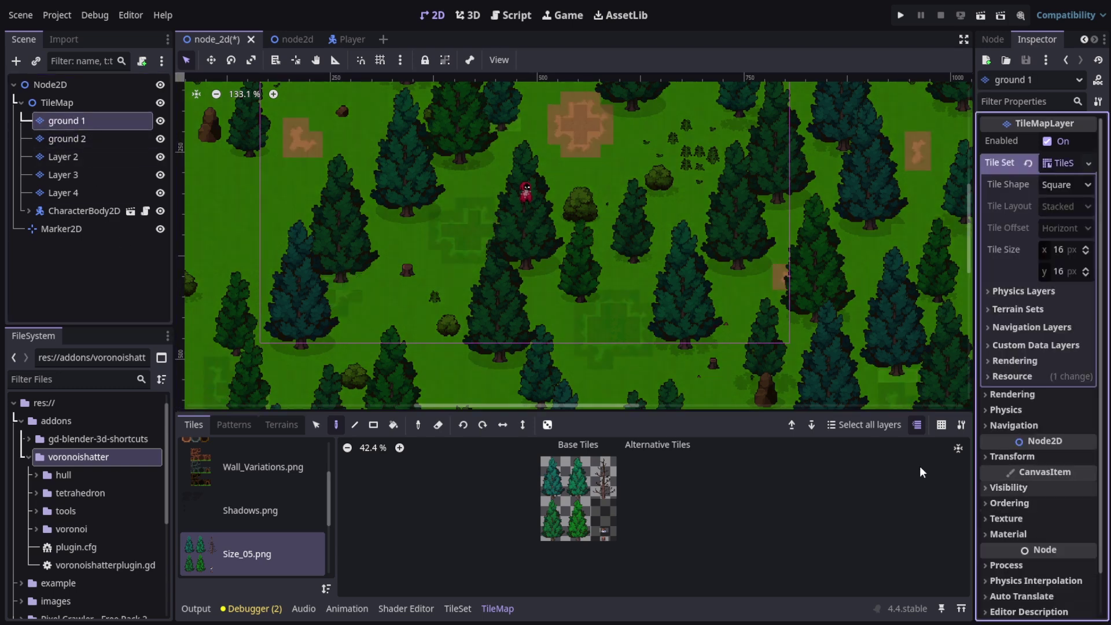
click(145, 139)
click(1009, 289)
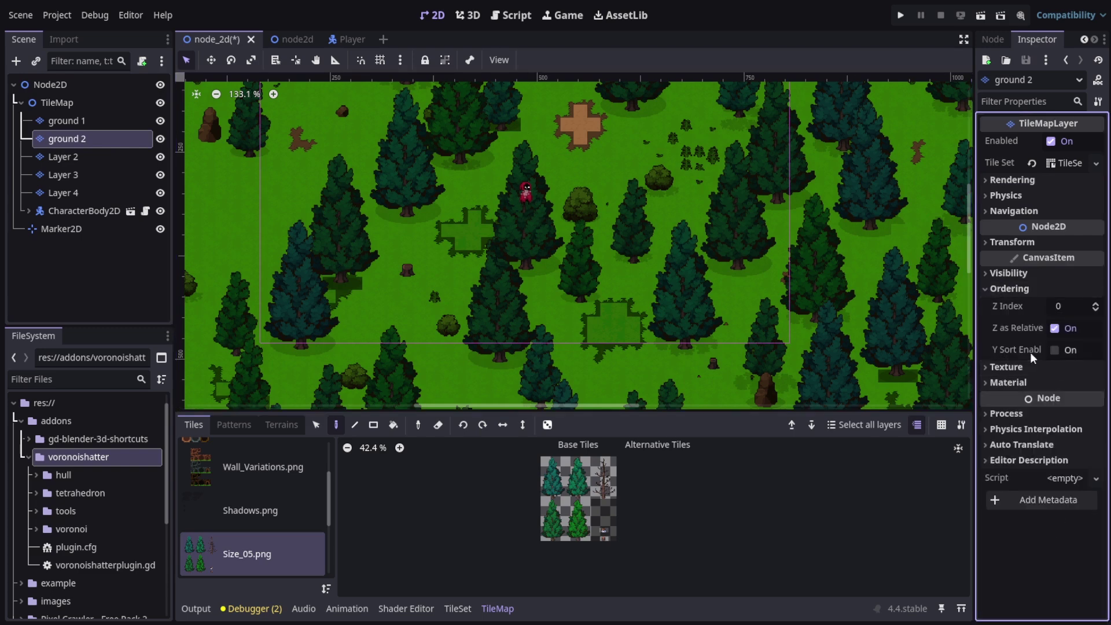
click(991, 289)
- Enable Y Sort under Ordering for Layer 2
click(122, 158)
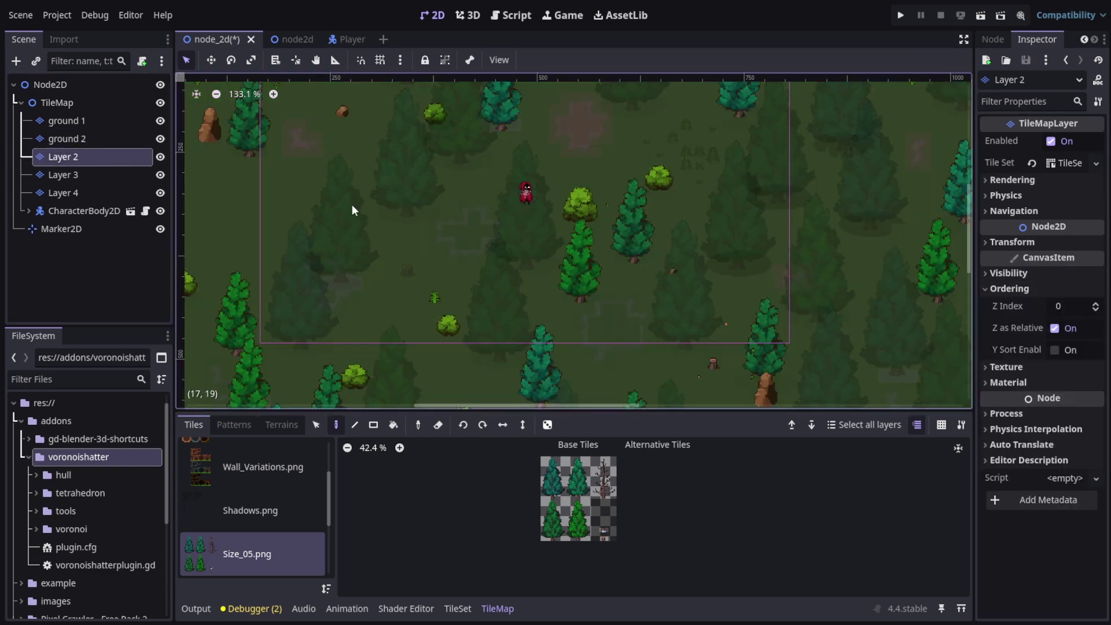
scroll(356, 207, down, 4)
scroll(359, 217, down, 7)
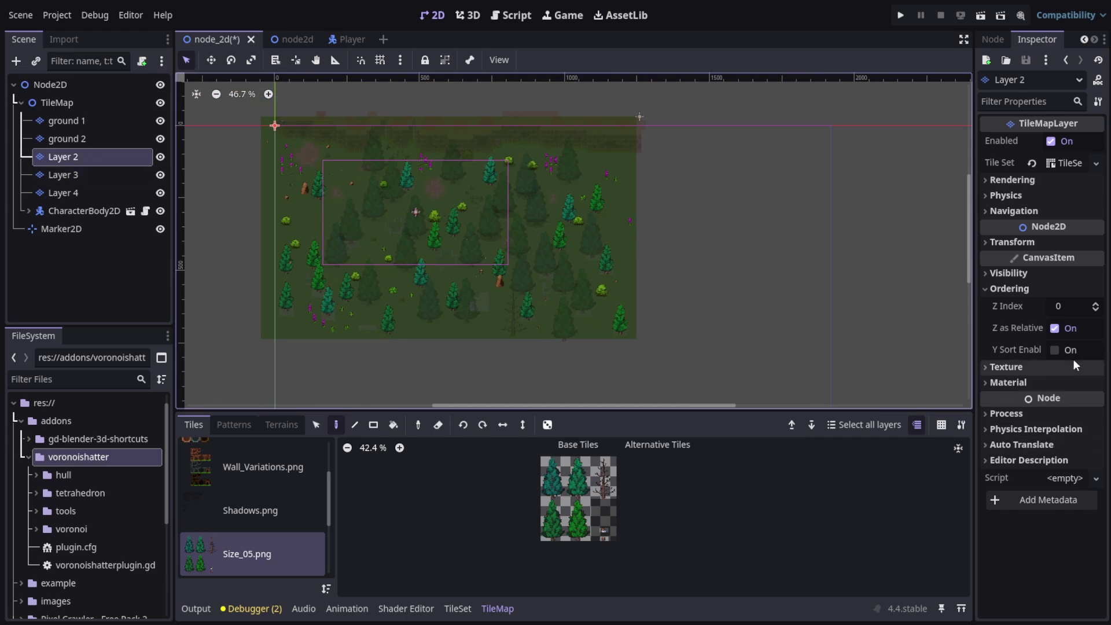
click(1055, 350)
scroll(714, 262, up, 5)
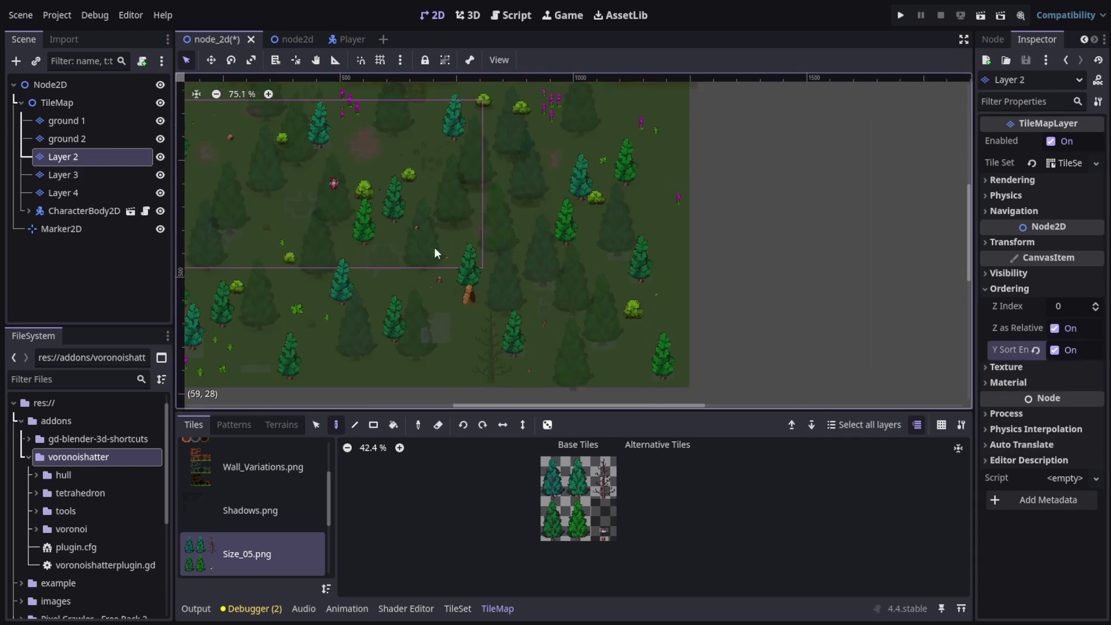
scroll(579, 324, up, 3)
- Enable Y Sort under Ordering for Layer 3 and Layer 4
click(102, 172)
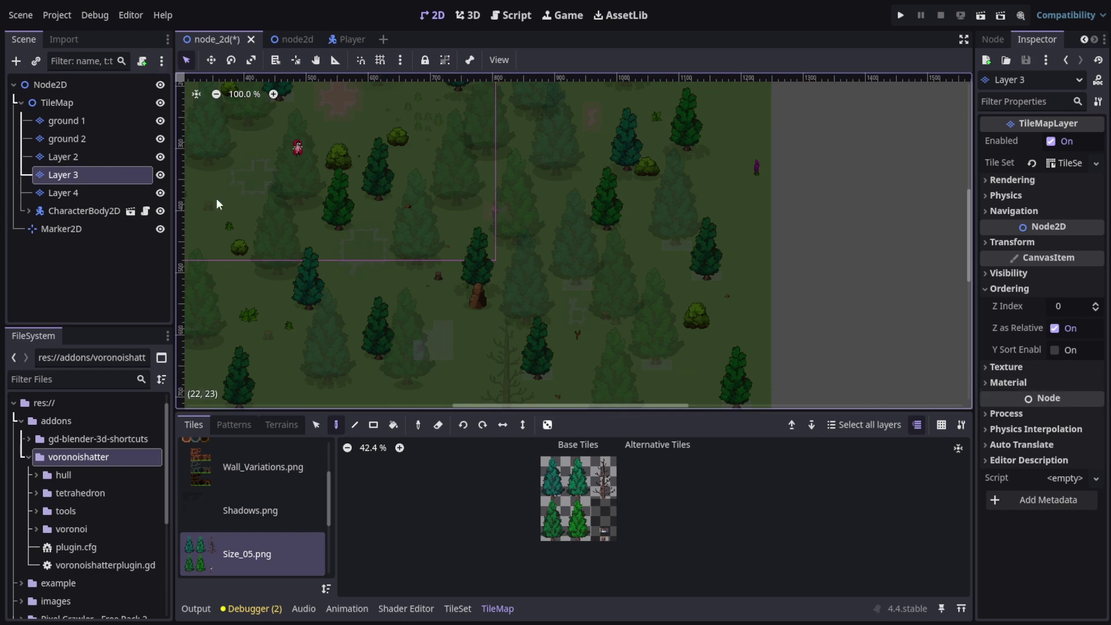
scroll(218, 203, down, 4)
scroll(283, 196, down, 2)
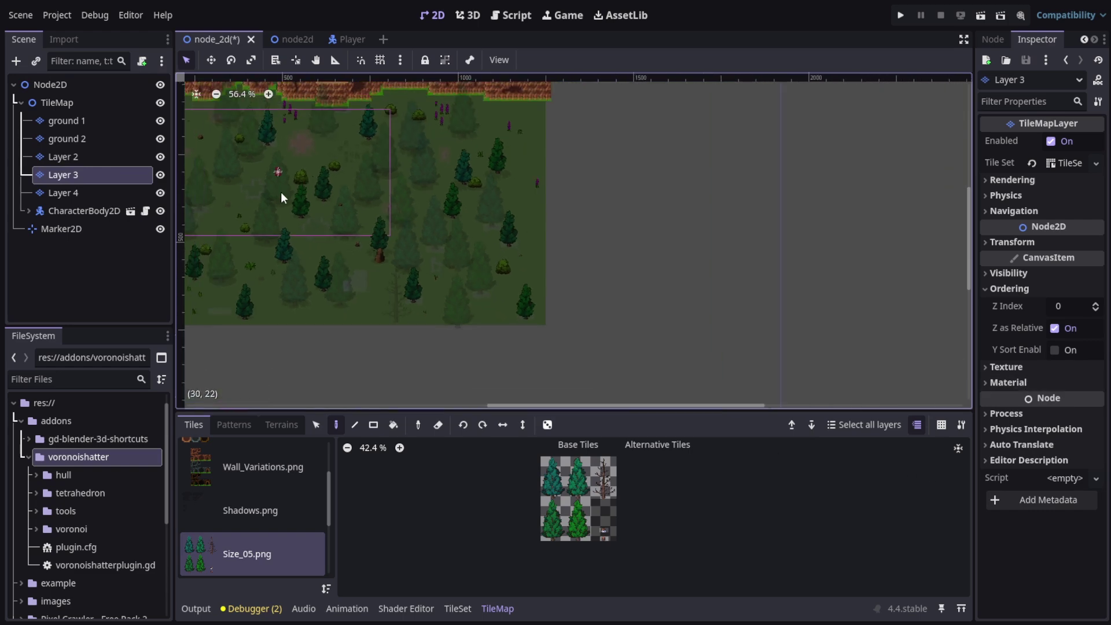
click(1051, 352)
scroll(246, 169, down, 4)
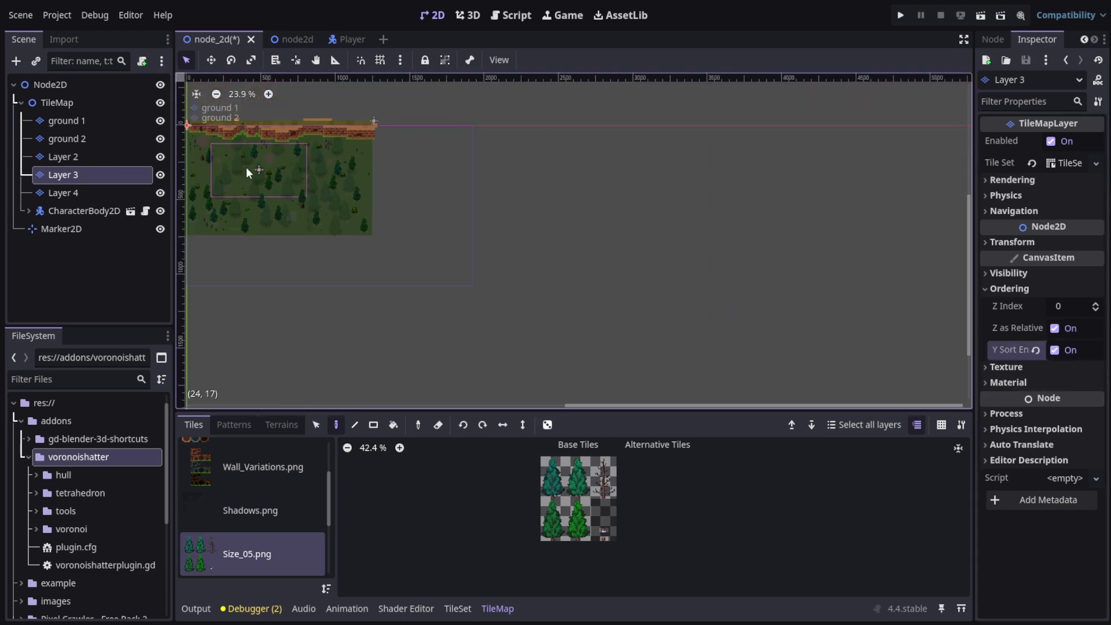
scroll(249, 169, up, 12)
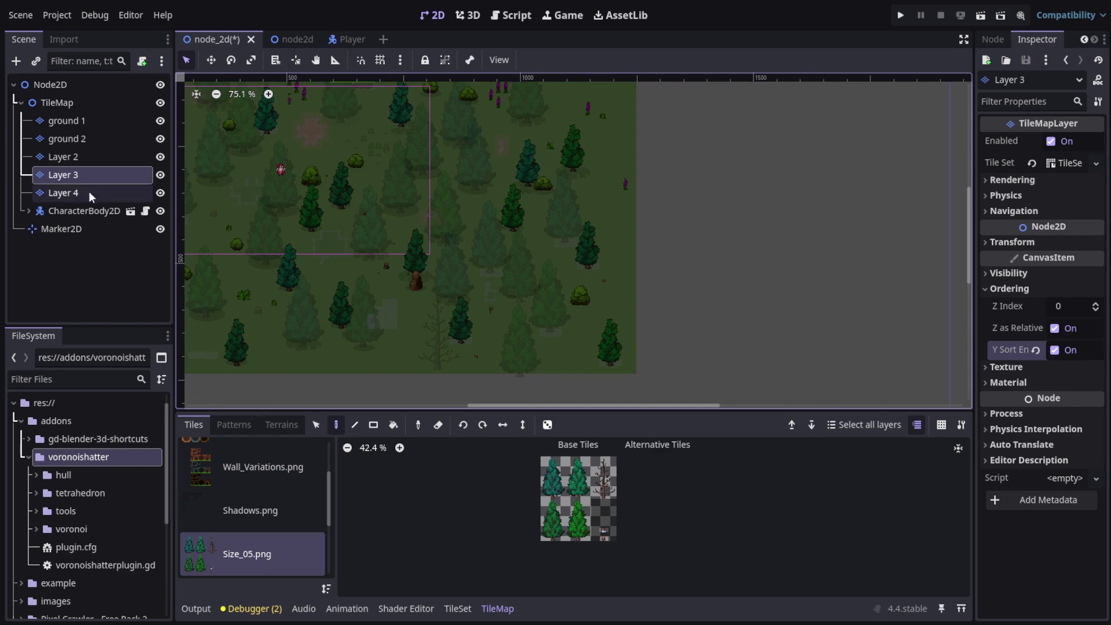
click(89, 193)
scroll(488, 305, up, 2)
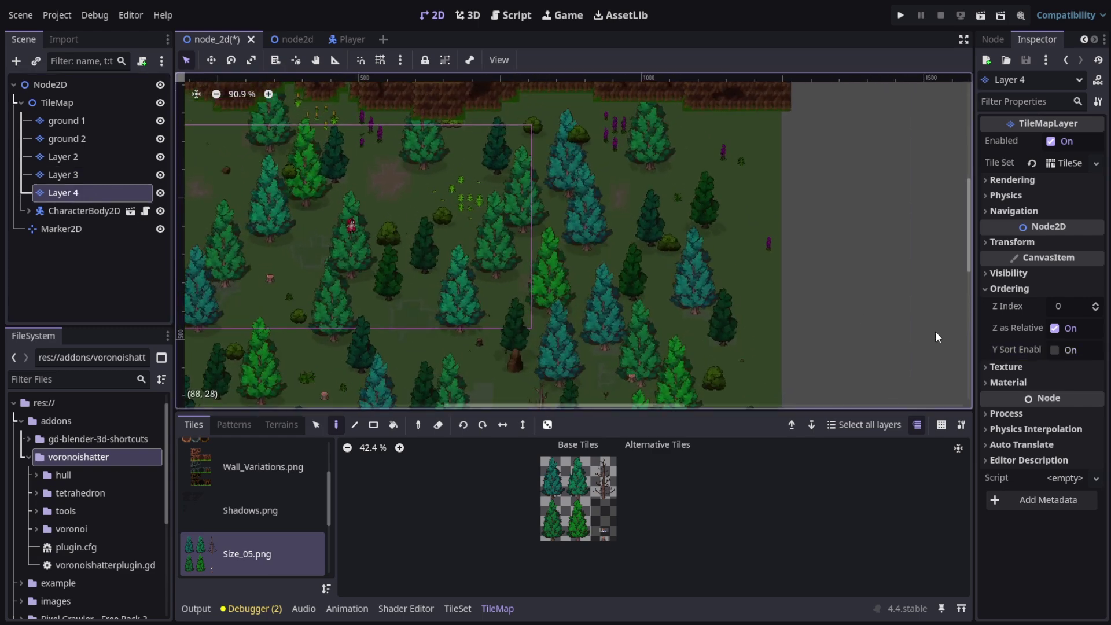
click(1054, 350)
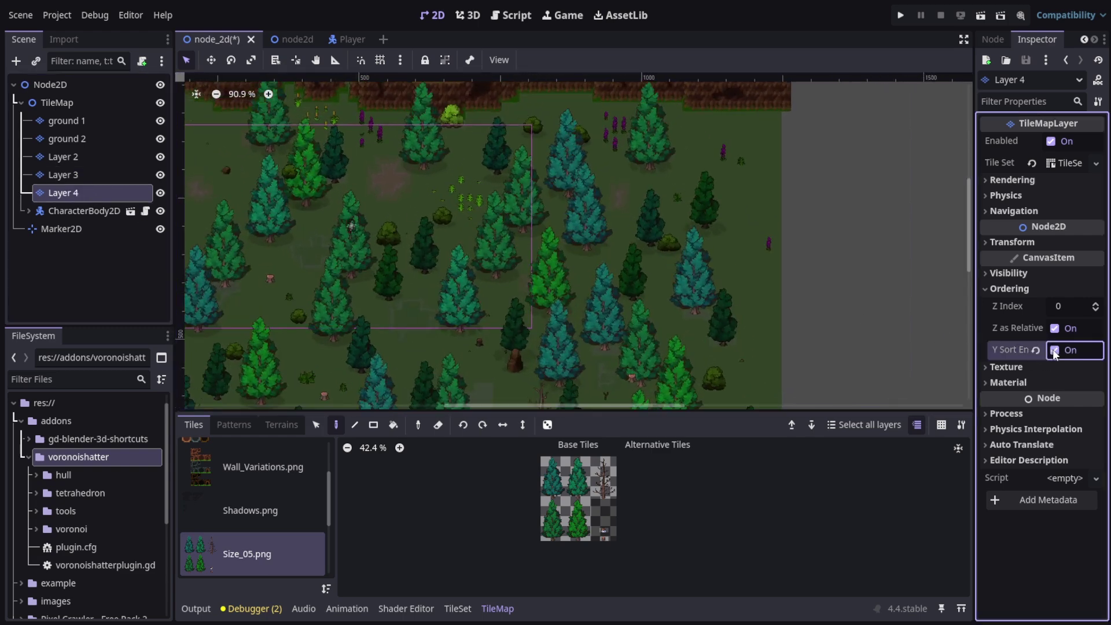
scroll(356, 199, up, 7)
scroll(346, 241, up, 5)
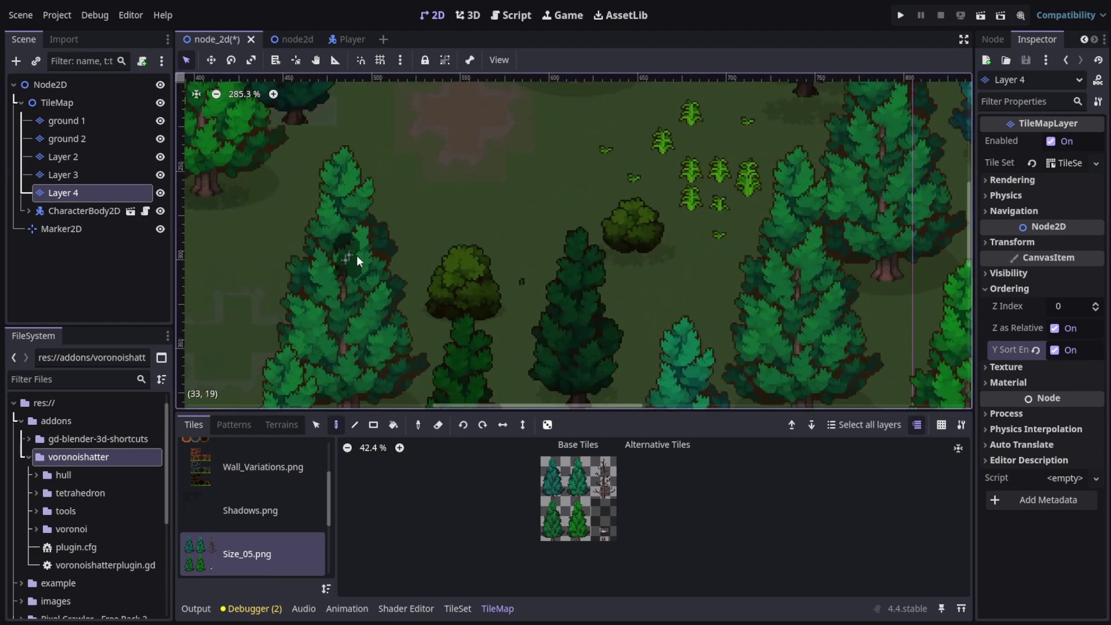
- Enable Y Sort on the player's CharacterBody2D so it draws behind the central pine
click(78, 211)
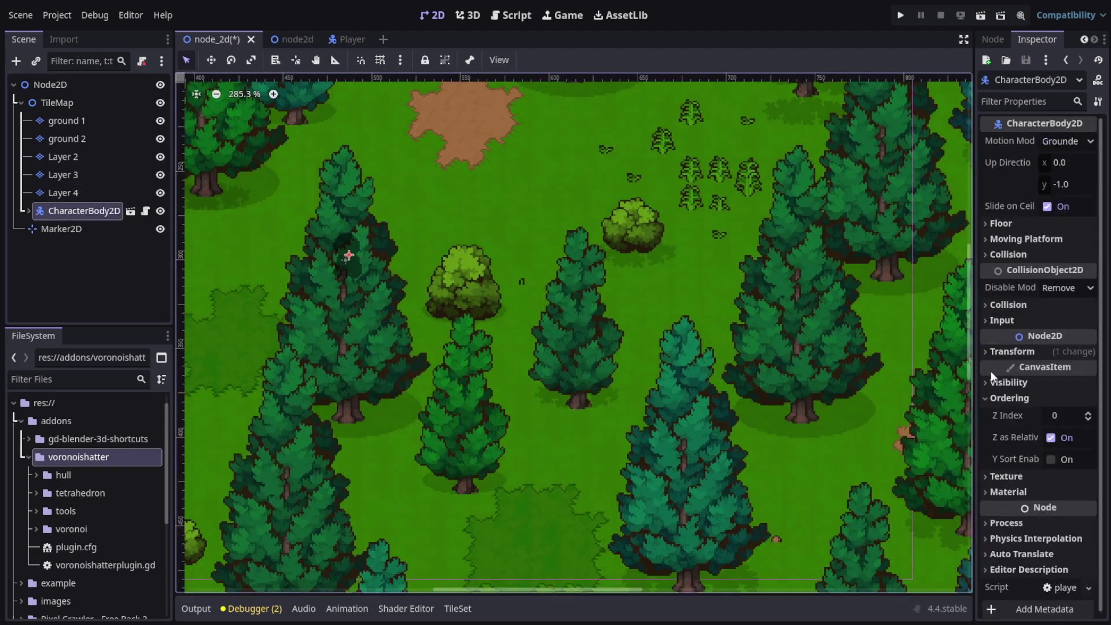
click(1051, 459)
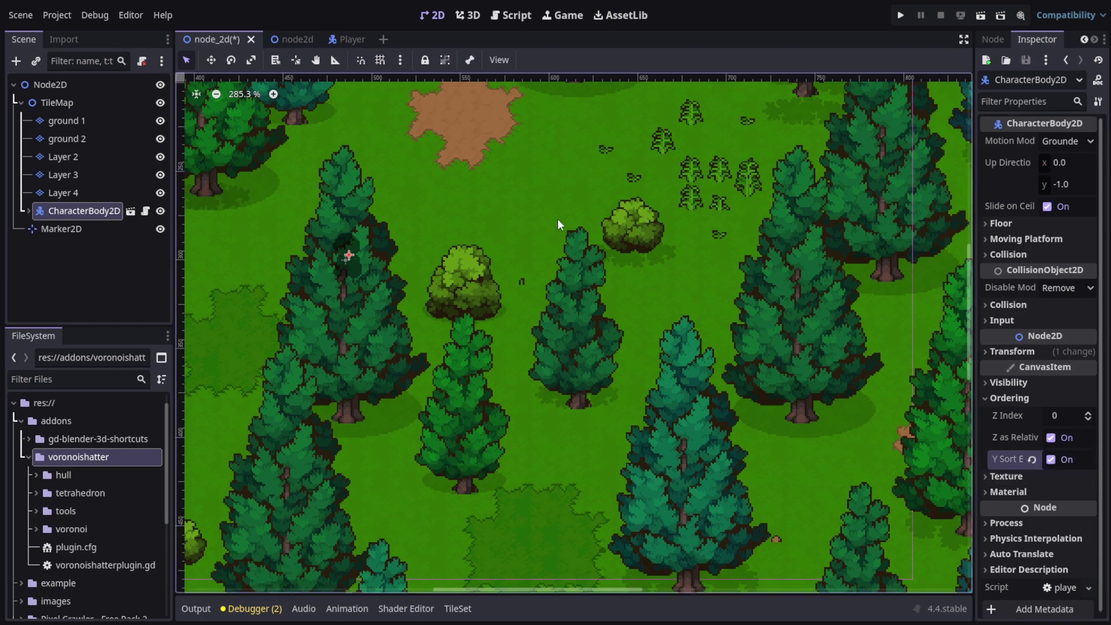
scroll(415, 221, down, 10)
scroll(574, 233, up, 4)
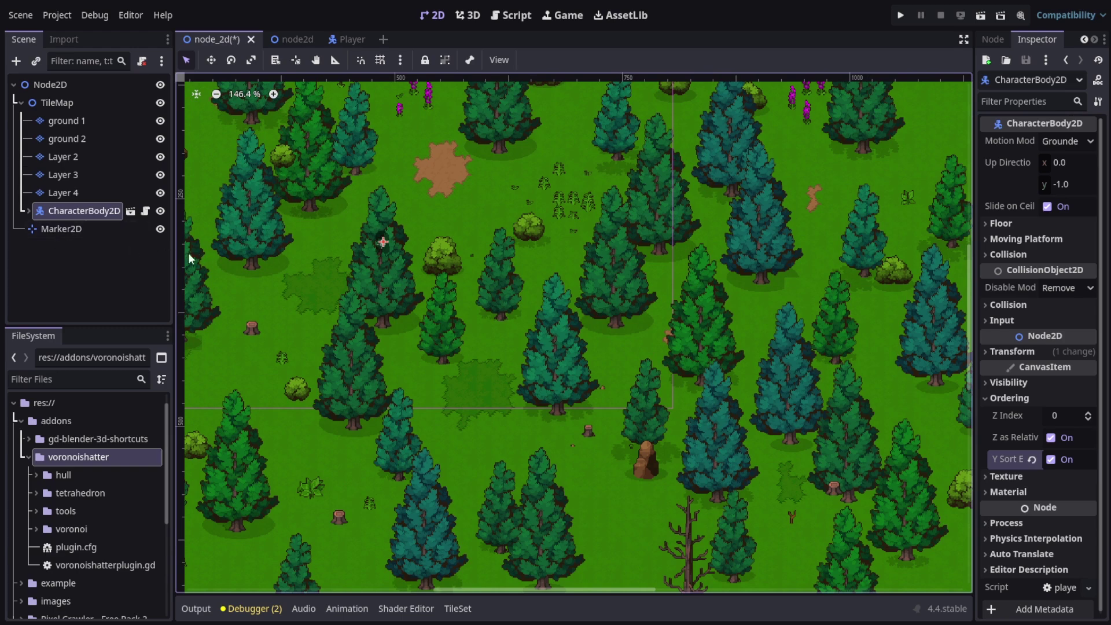
scroll(364, 242, up, 4)
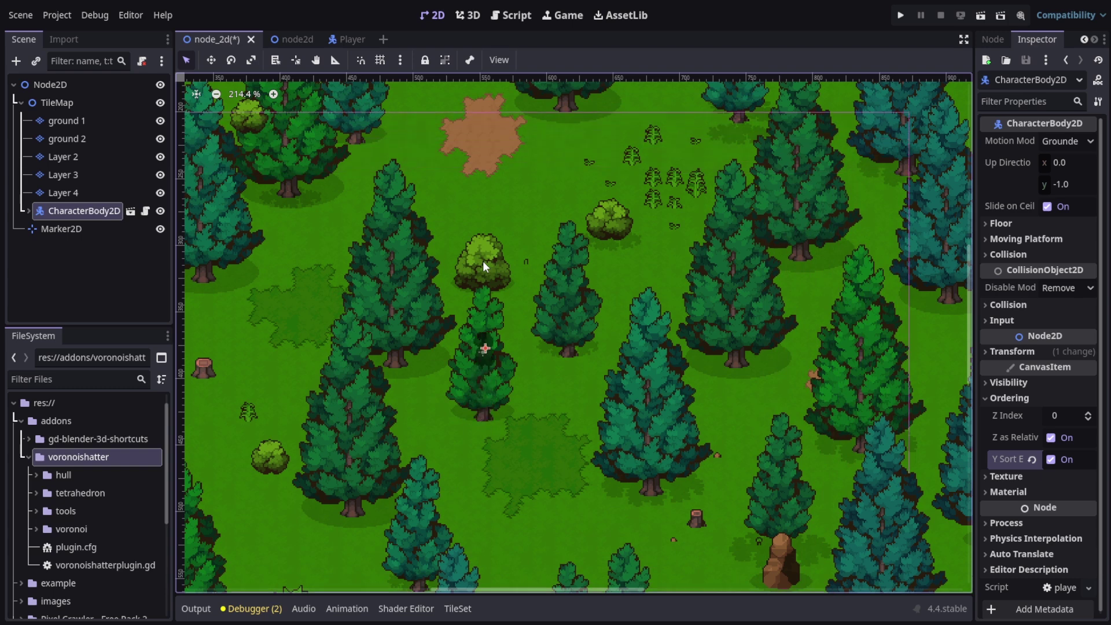
click(73, 143)
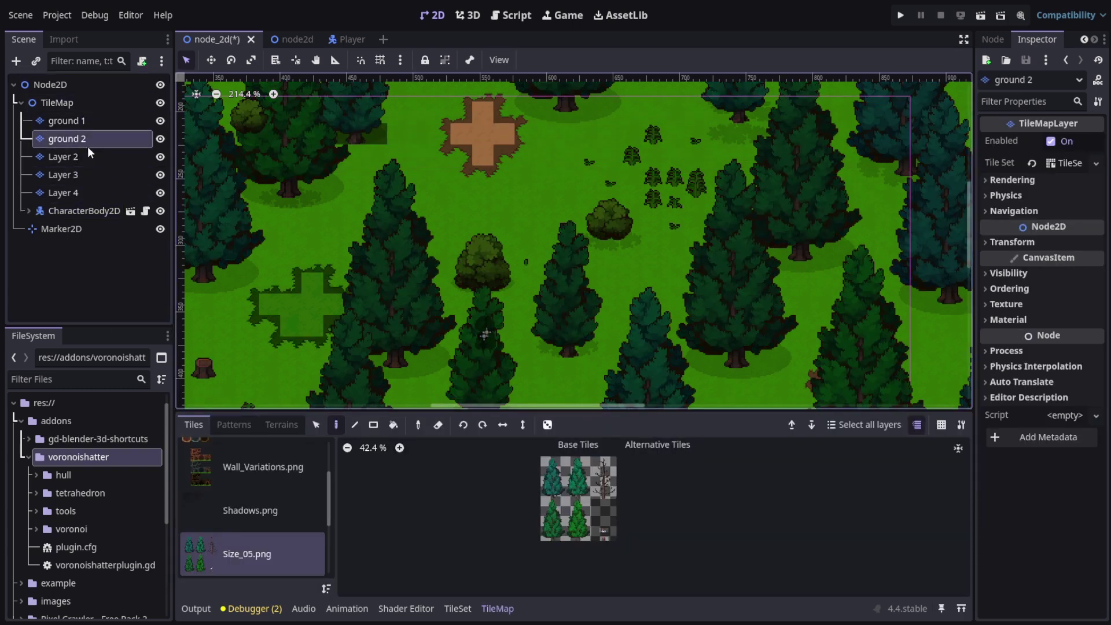
scroll(263, 555, up, 3)
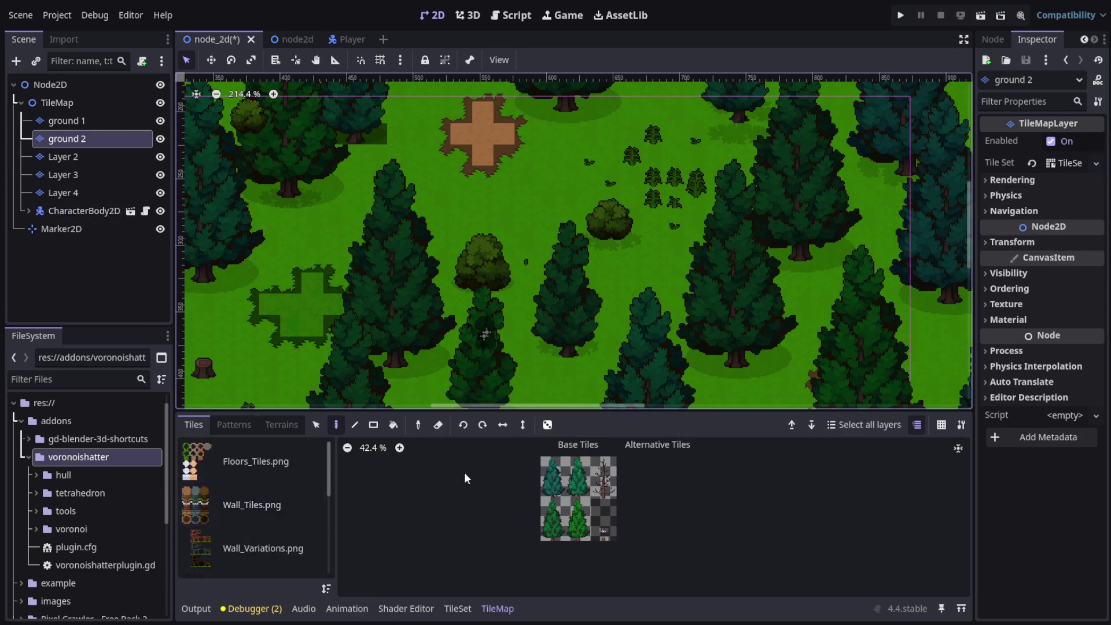
scroll(550, 505, up, 4)
click(590, 513)
scroll(589, 512, up, 3)
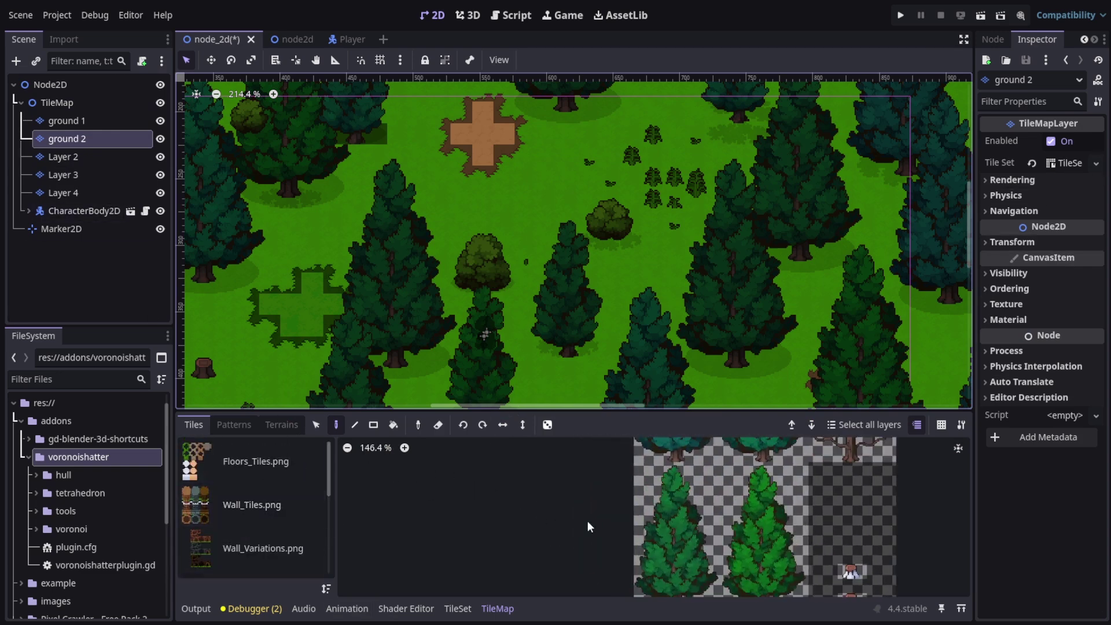
scroll(894, 537, down, 2)
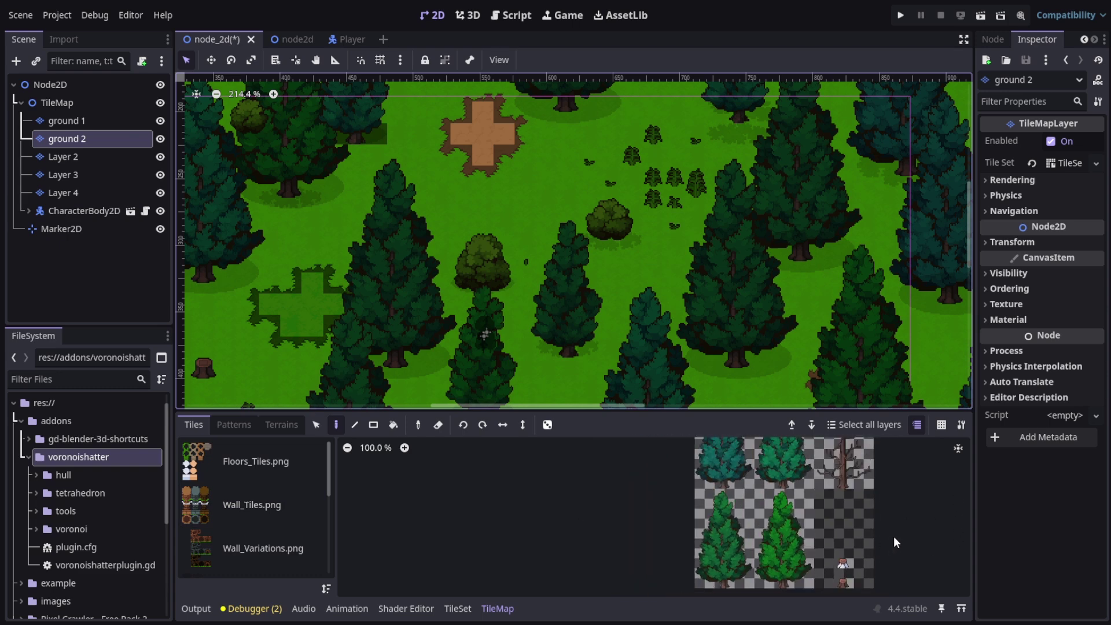
click(770, 550)
scroll(769, 547, up, 3)
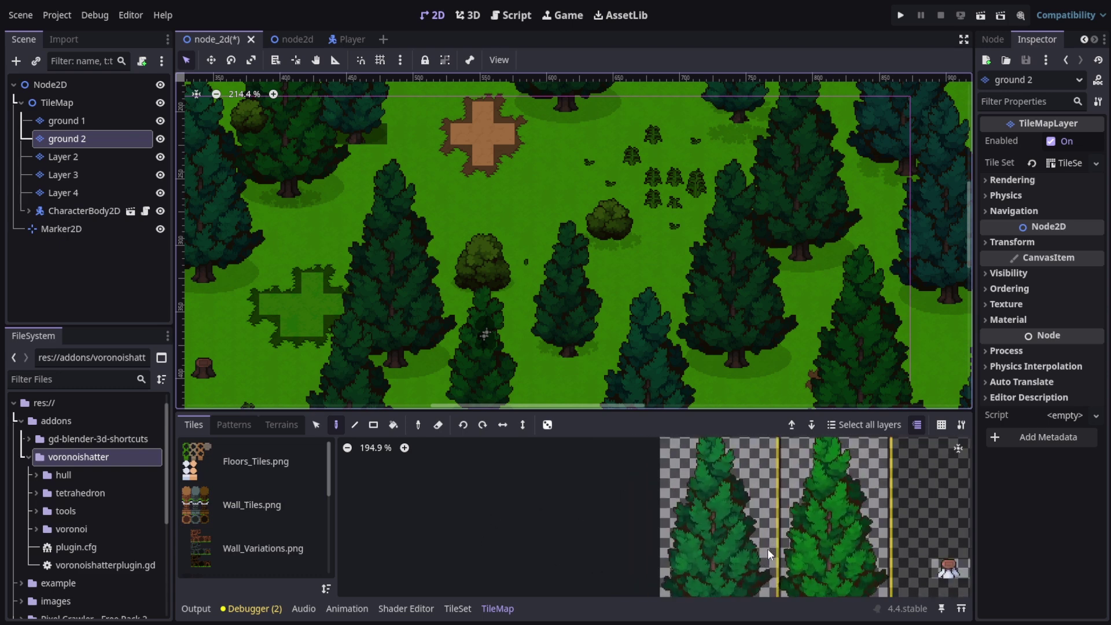
scroll(756, 556, down, 2)
click(703, 578)
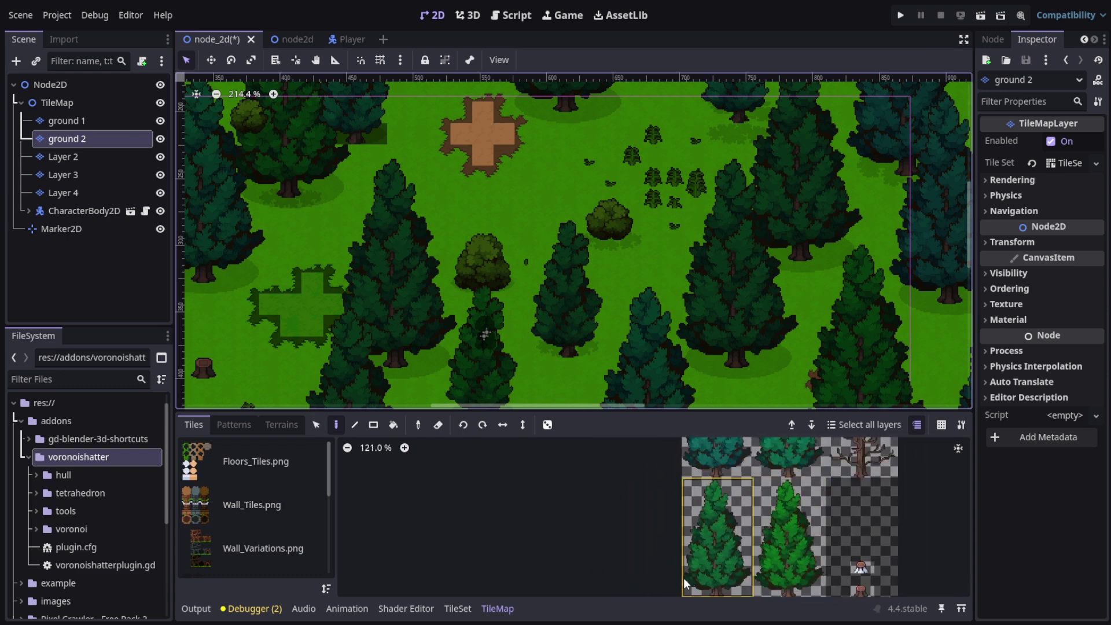
scroll(703, 579, up, 3)
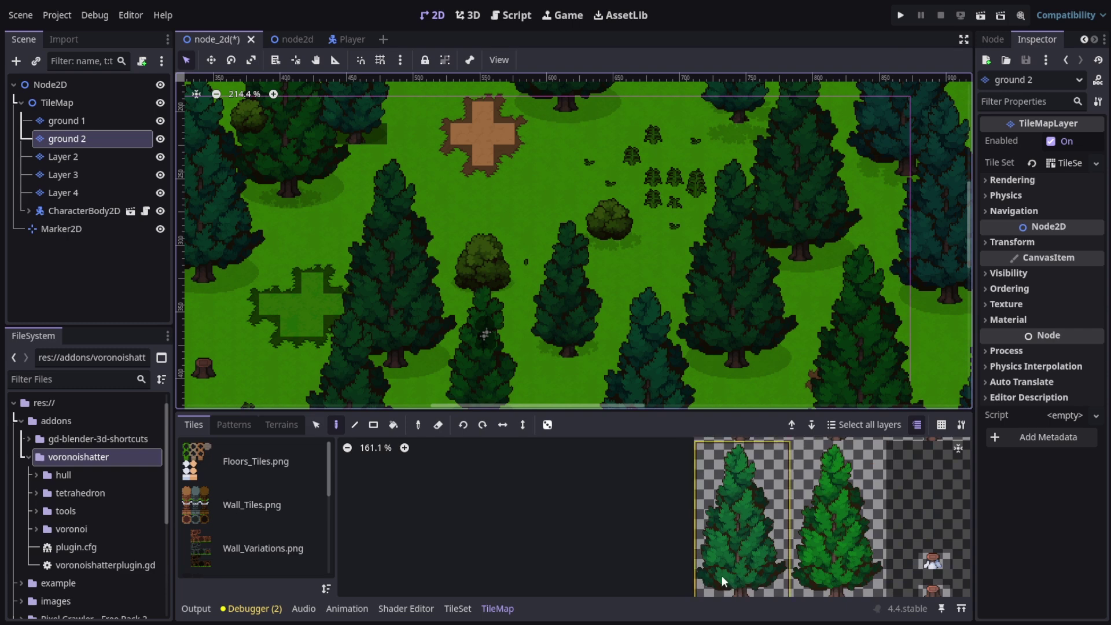
scroll(736, 568, up, 3)
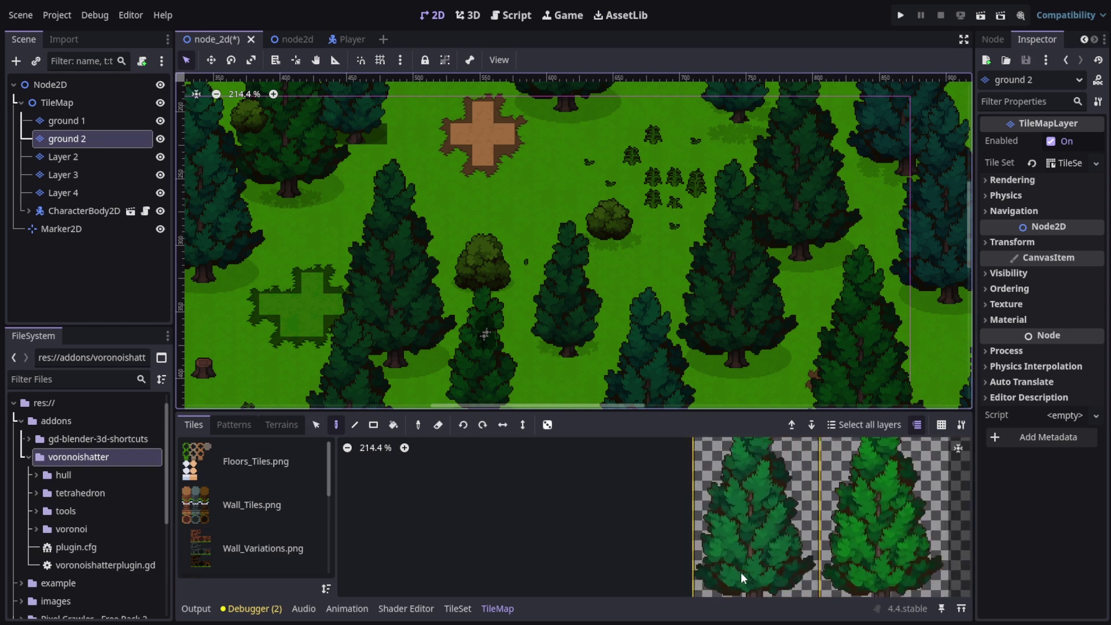
click(395, 458)
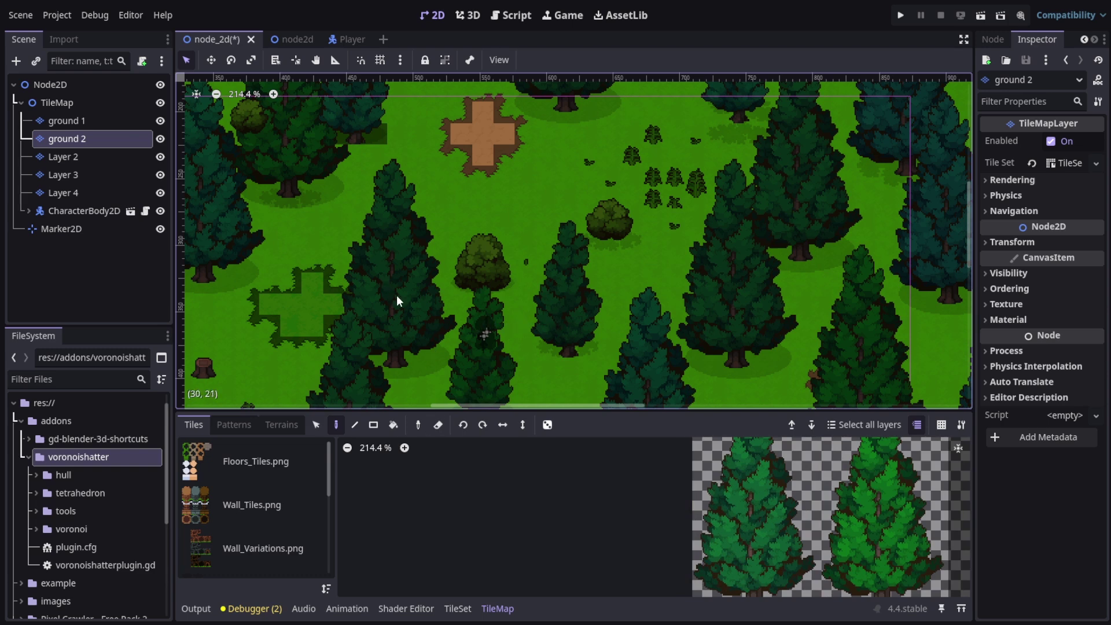
scroll(811, 533, down, 3)
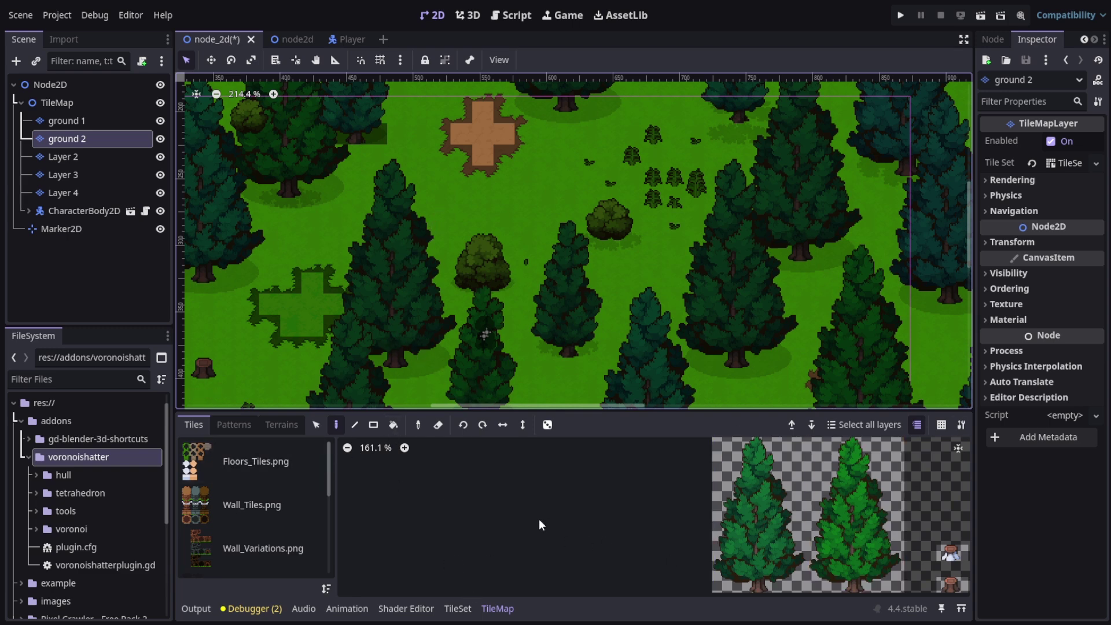
- Open the TileSet editor and switch it to Paint mode
click(459, 609)
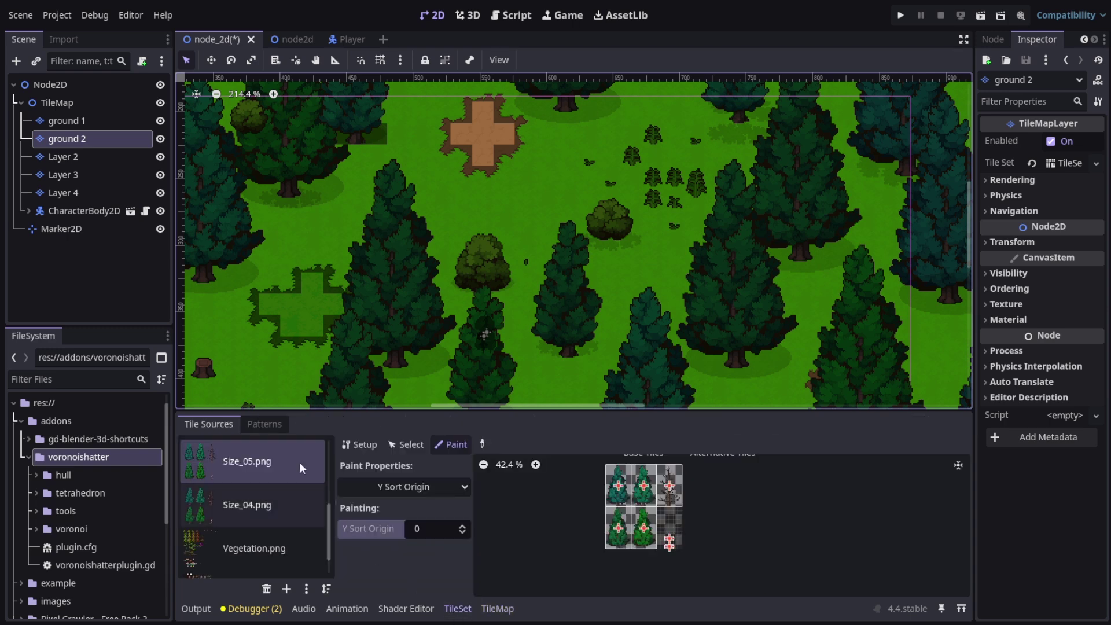
click(359, 445)
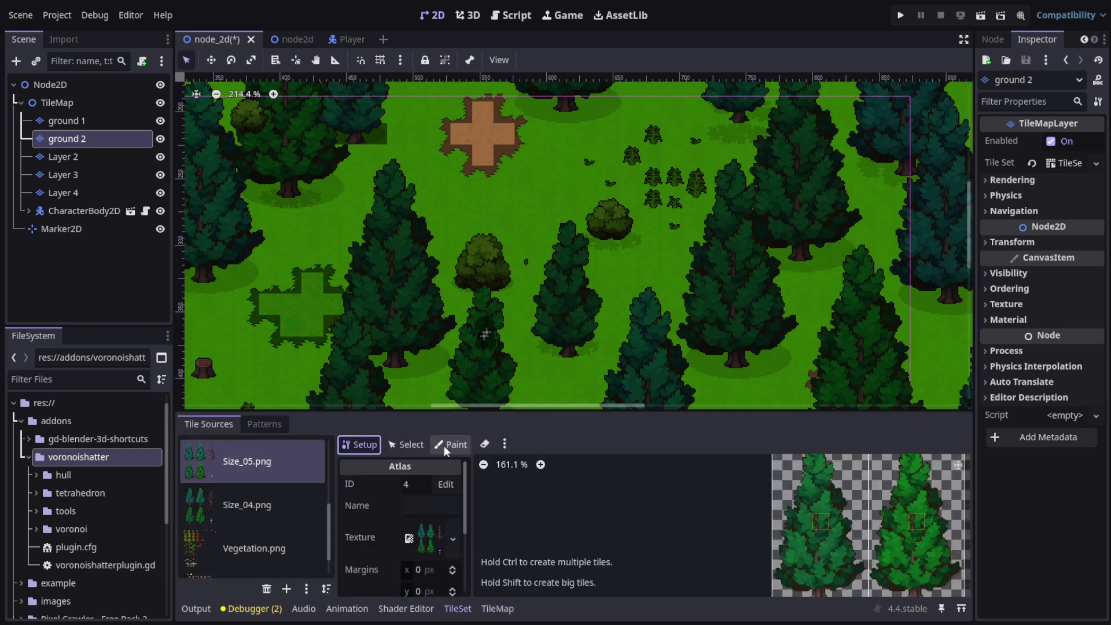
click(454, 444)
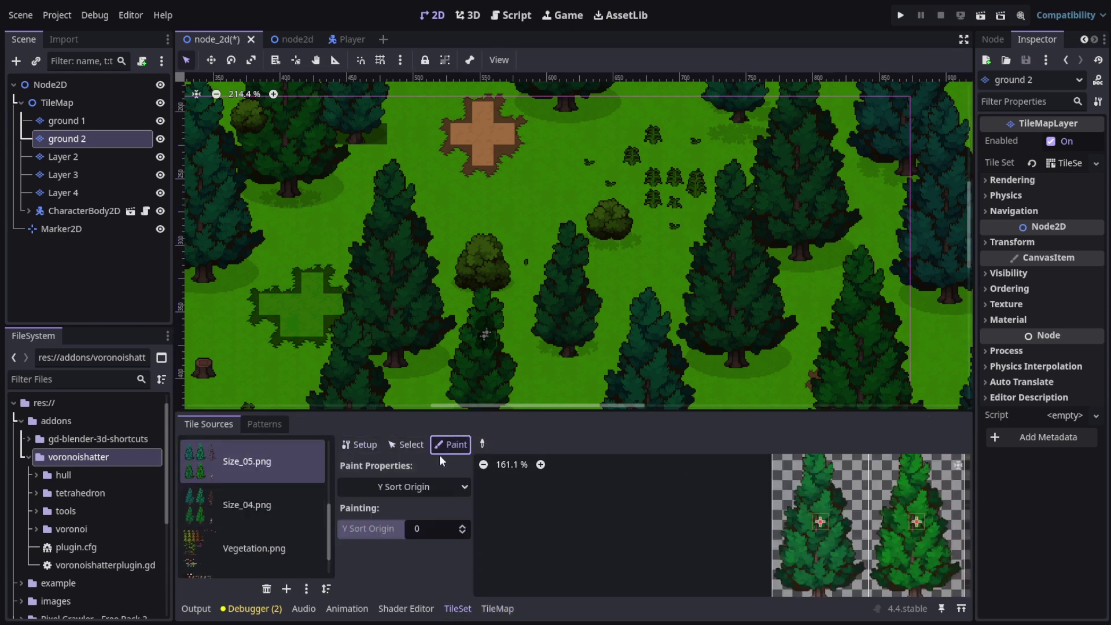
- Set the painted tile property to Rendering > Y Sort Origin
click(435, 488)
click(428, 488)
click(450, 495)
click(397, 497)
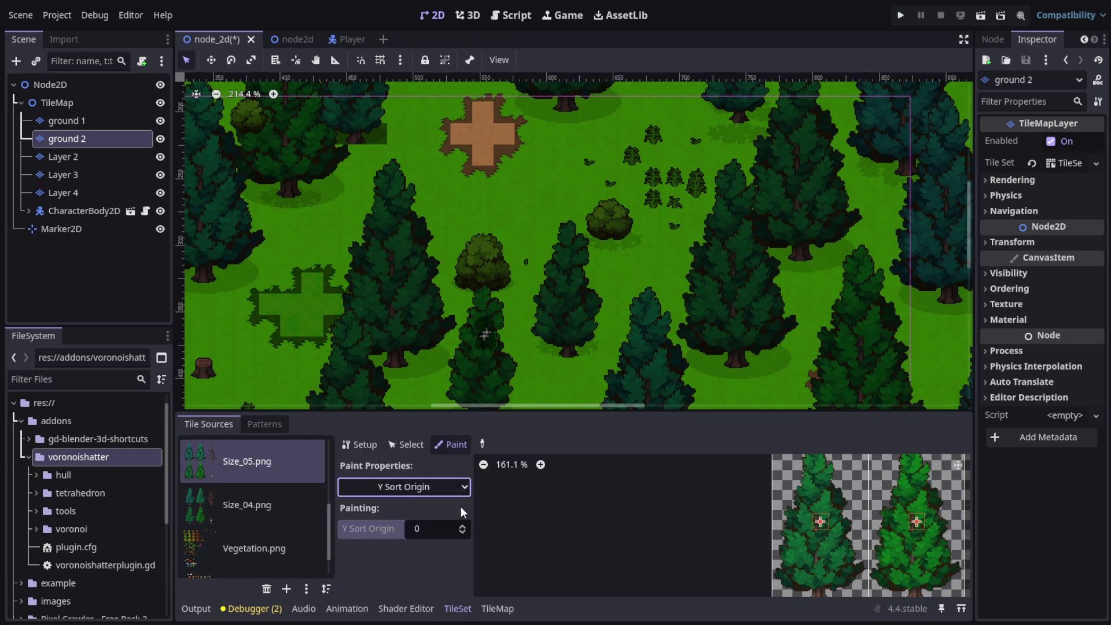
click(428, 490)
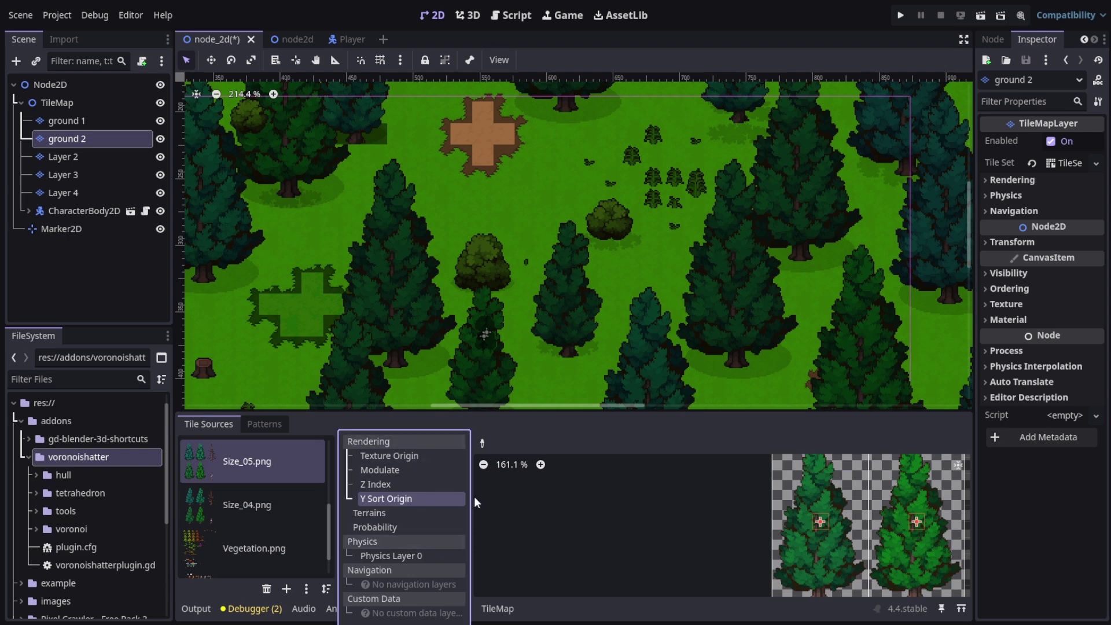
click(388, 456)
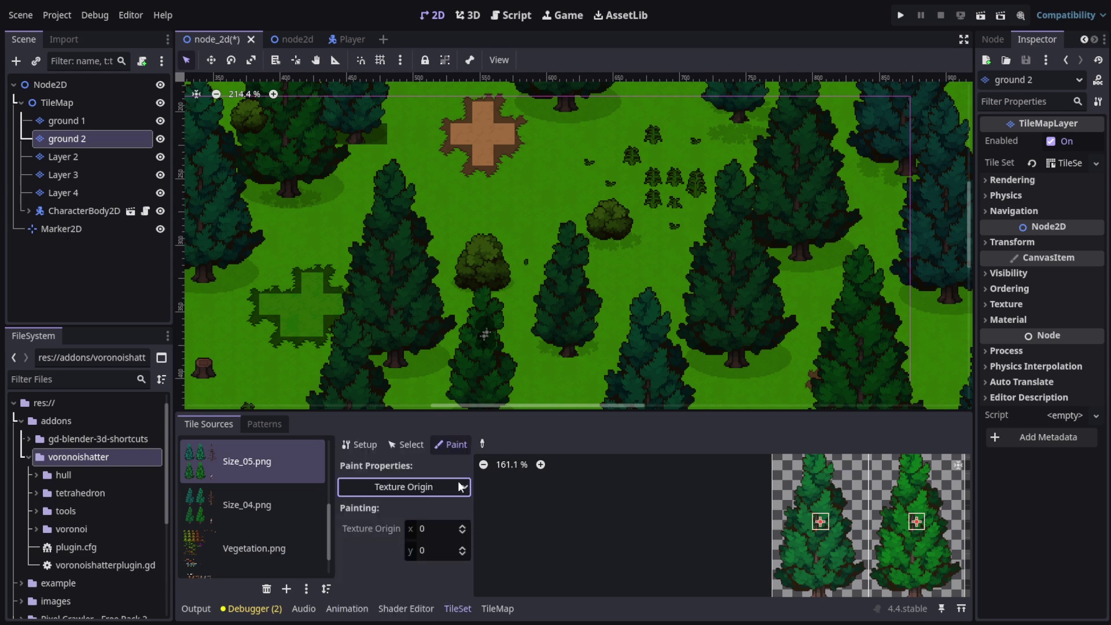
click(422, 490)
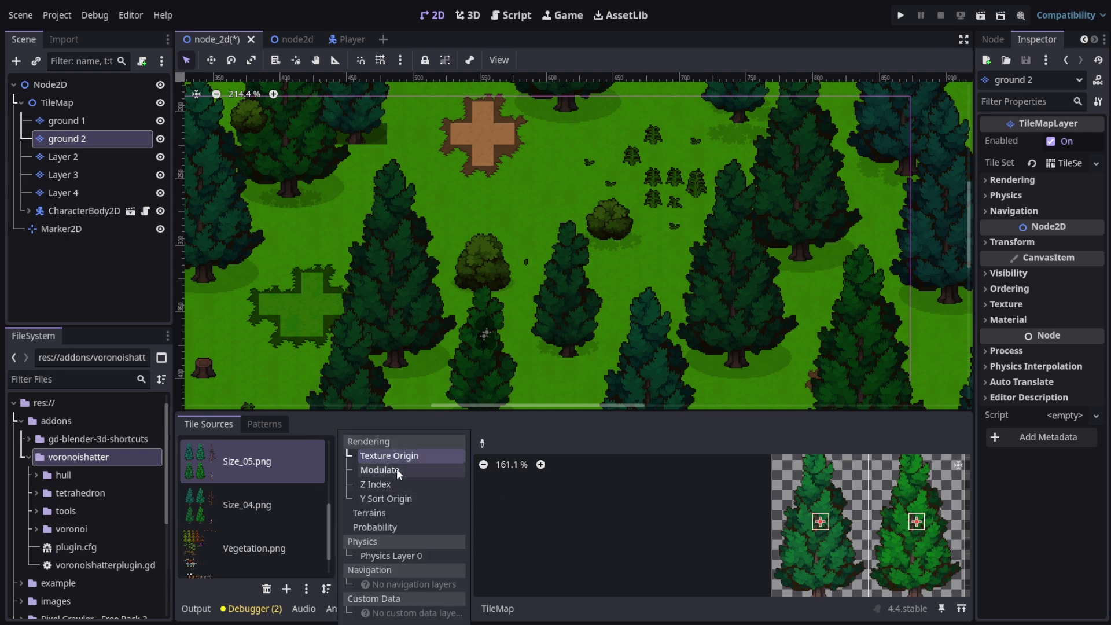
click(433, 500)
scroll(818, 513, up, 5)
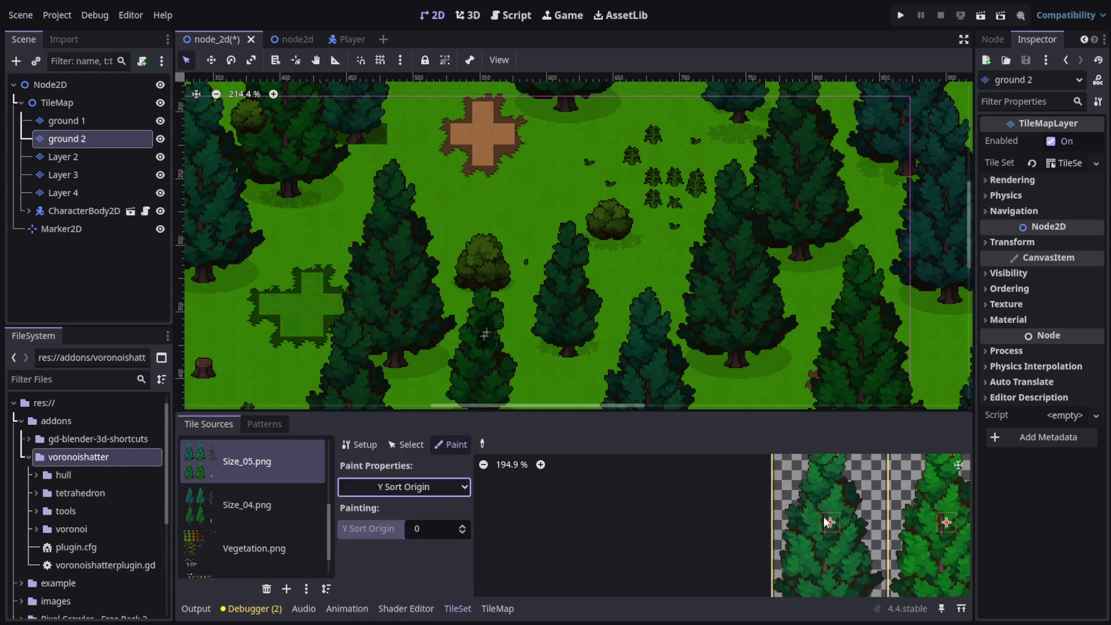
- Set the Y Sort Origin paint value to 3 and apply it to the first Size_05.png tree tile
scroll(852, 525, down, 5)
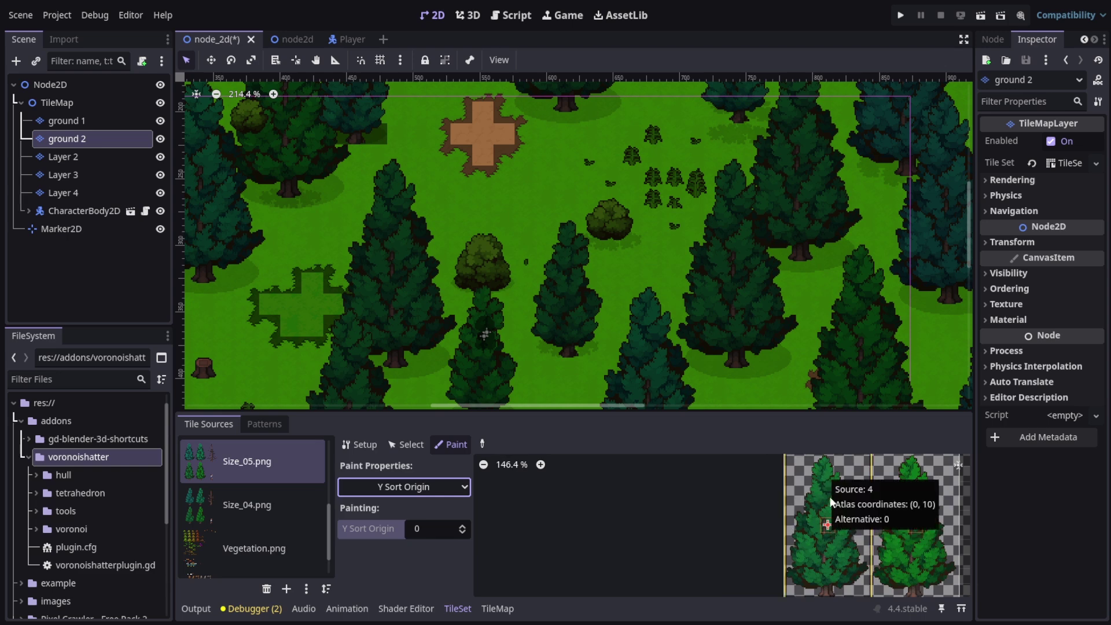
scroll(826, 577, down, 1)
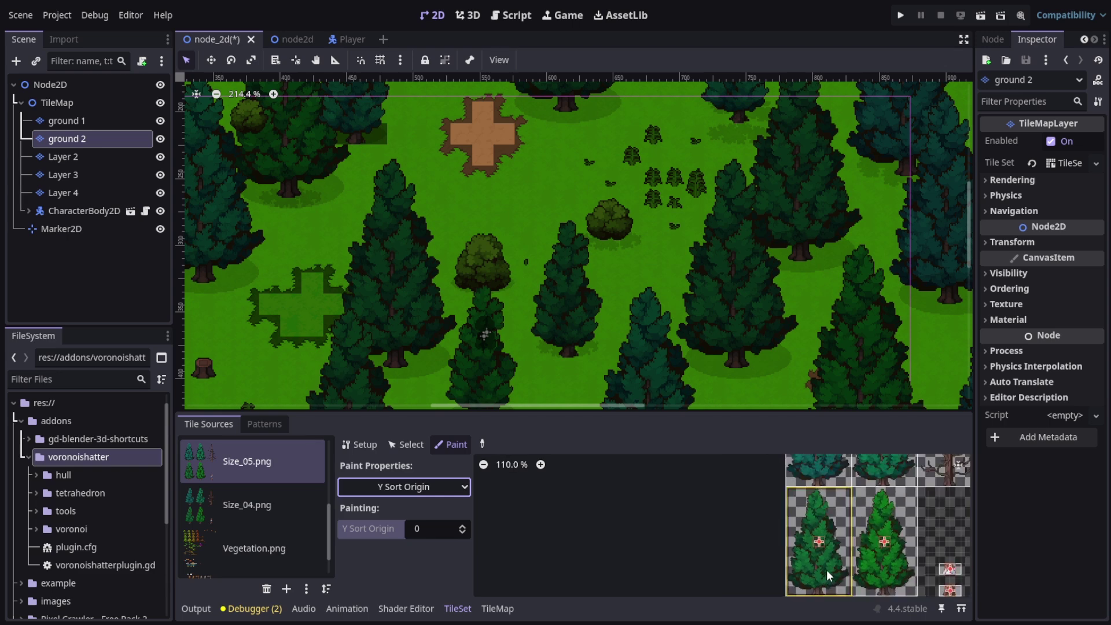
scroll(826, 567, down, 1)
scroll(832, 580, up, 2)
scroll(832, 580, up, 1)
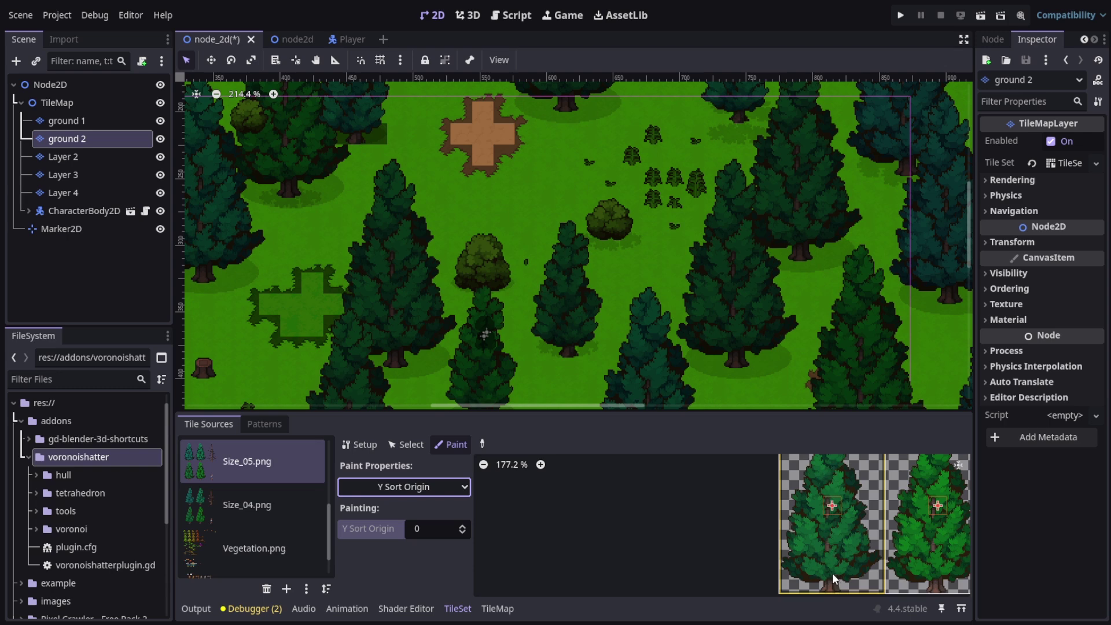
scroll(839, 561, down, 1)
scroll(840, 557, up, 3)
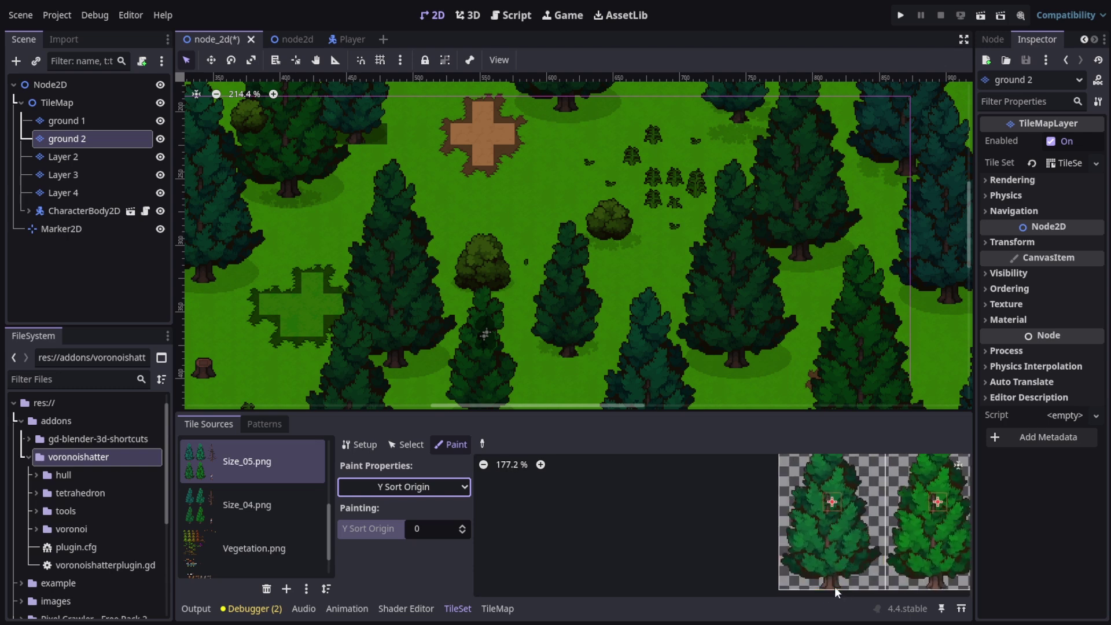
scroll(829, 570, up, 1)
scroll(829, 568, up, 1)
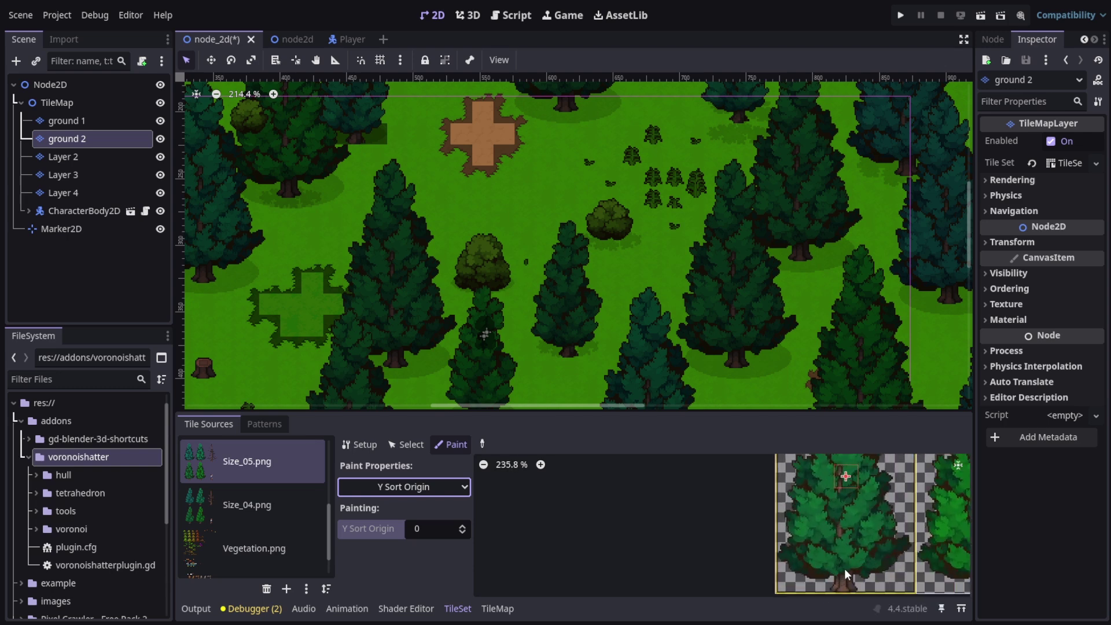
scroll(848, 565, down, 1)
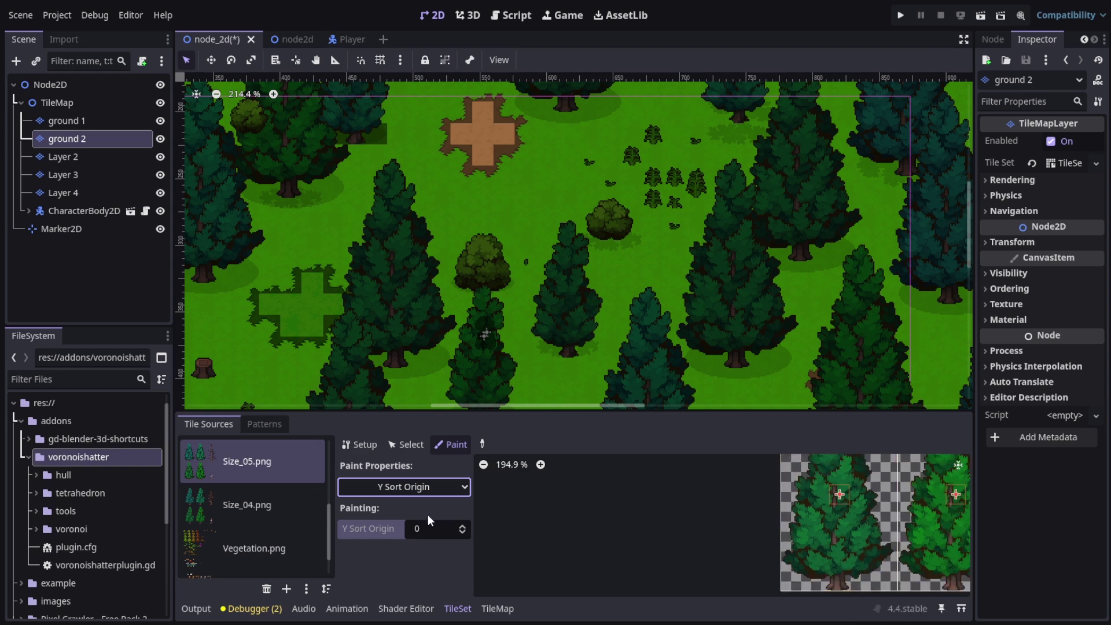
double_click(463, 523)
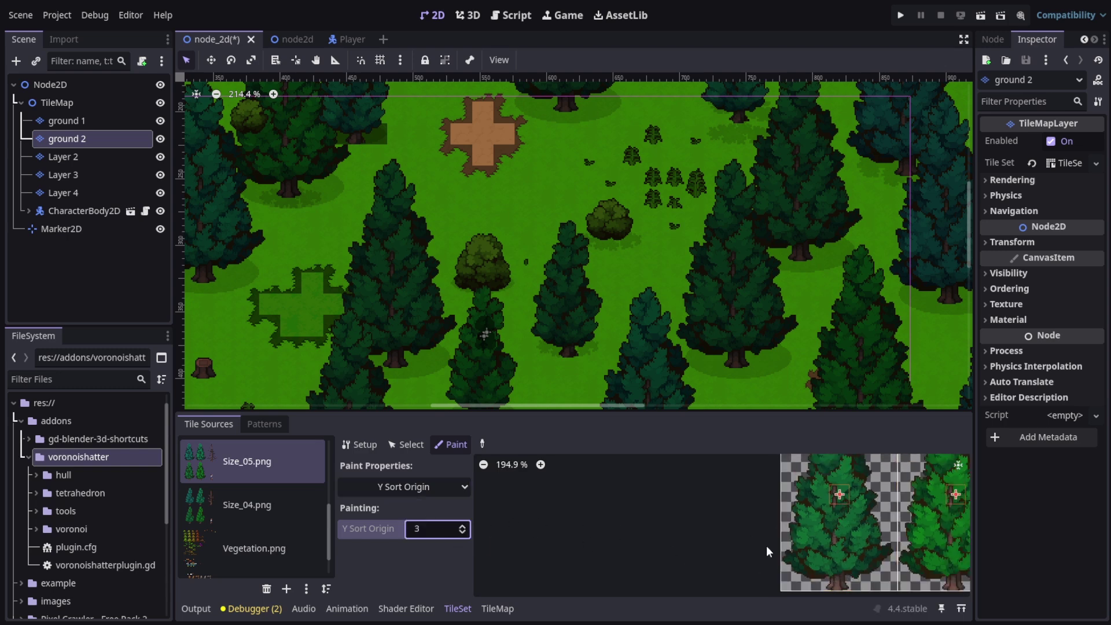
click(846, 520)
click(460, 528)
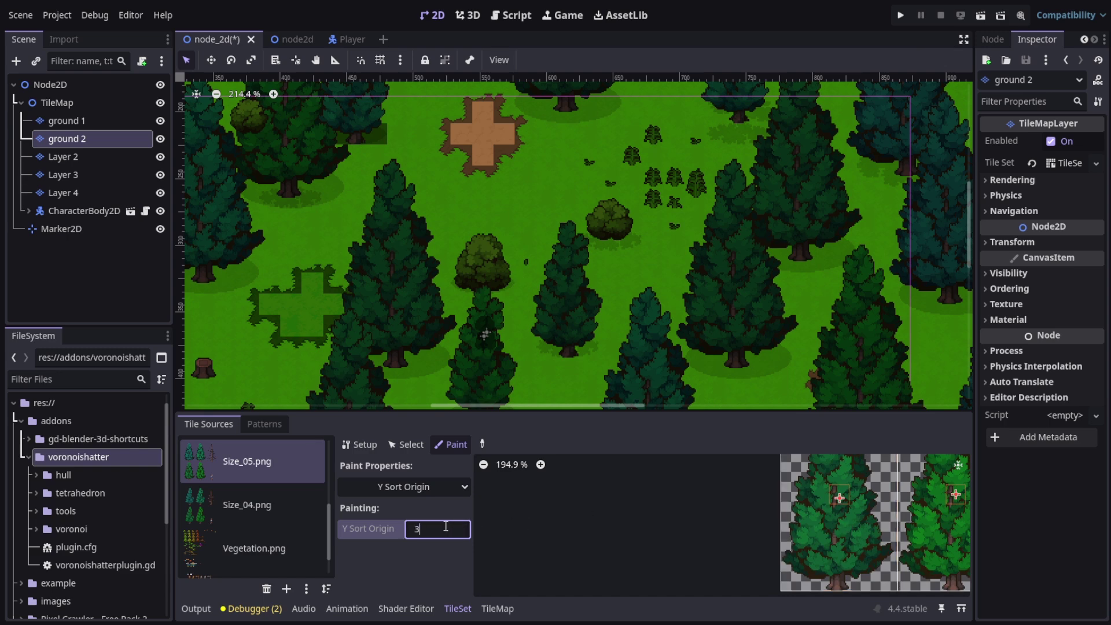